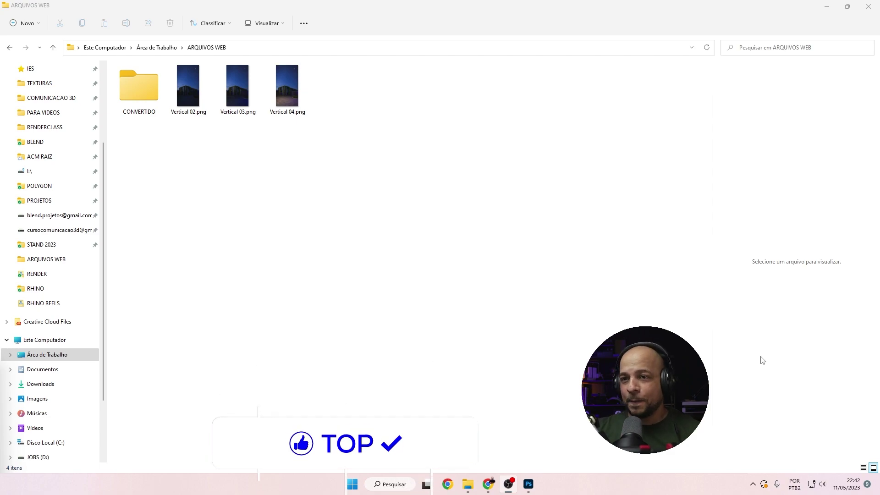
Switch to Photoshop and open the recent file Vertical 09.png, assigning the sRGB IEC61966-2.1 profile
{"action": "left_click", "coordinate": [528, 484]}
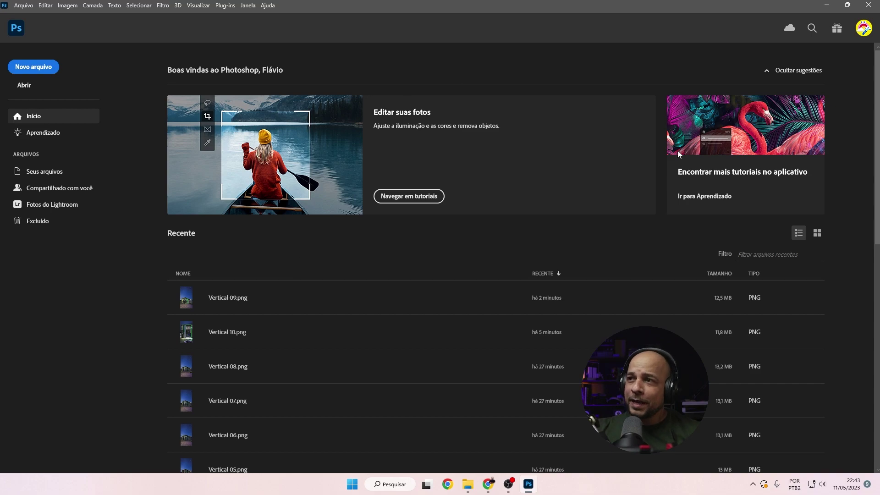
{"action": "left_click", "coordinate": [280, 299]}
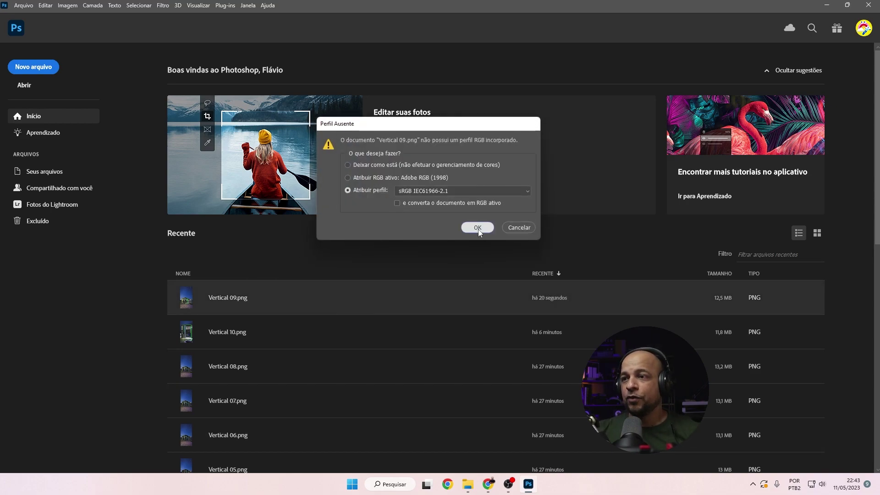
{"action": "left_click", "coordinate": [464, 228]}
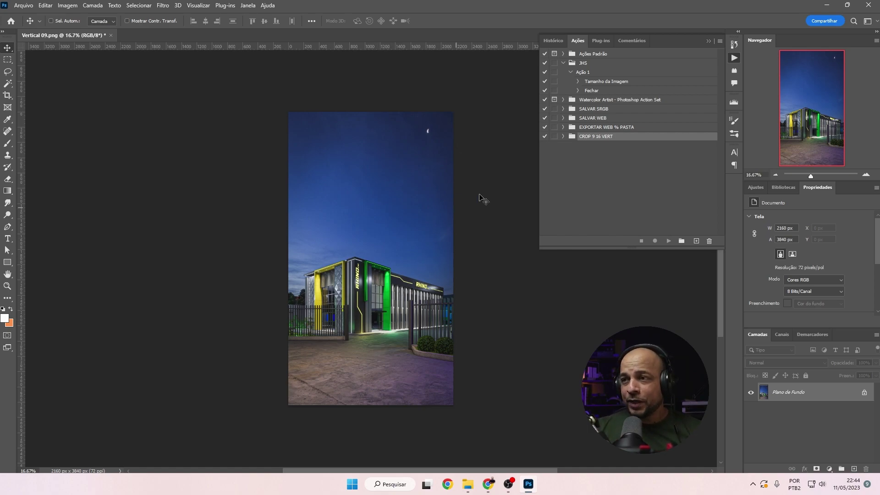
Delete the existing action Ação 3 from the CROP 9 16 VERT action set
{"action": "left_click", "coordinate": [563, 137]}
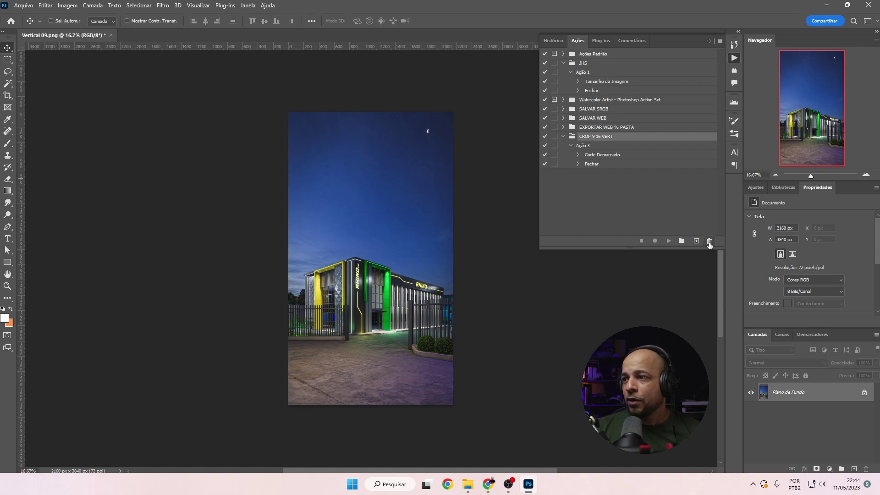
{"action": "left_click", "coordinate": [595, 147]}
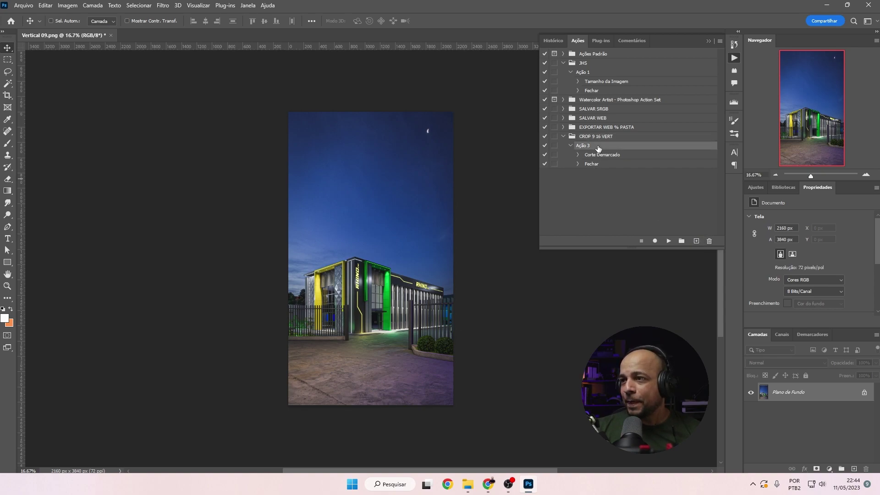
{"action": "left_click", "coordinate": [709, 242]}
{"action": "key", "text": "Return"}
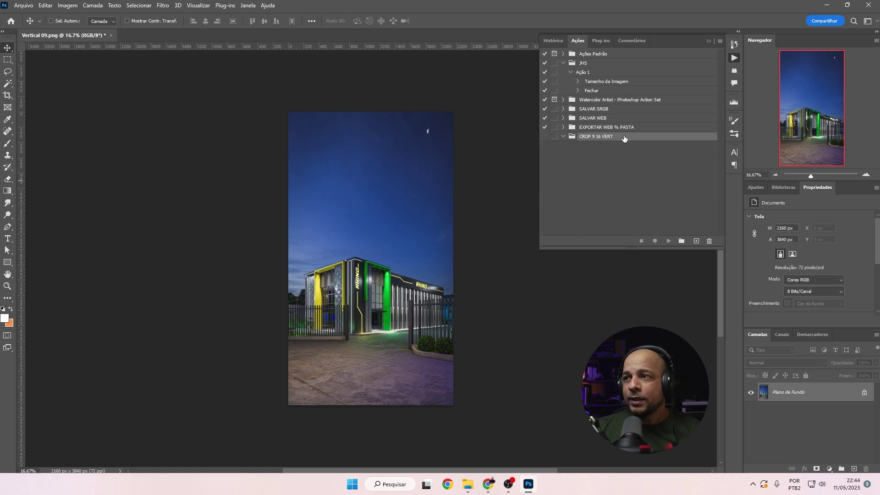
Create a new action in the CROP 9 16 VERT set with the default settings and start recording
{"action": "left_click", "coordinate": [603, 143]}
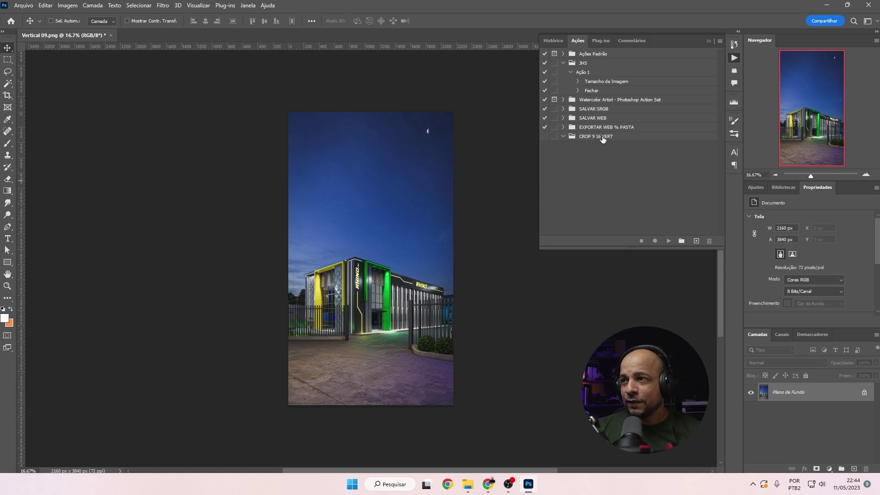
{"action": "left_click", "coordinate": [599, 136]}
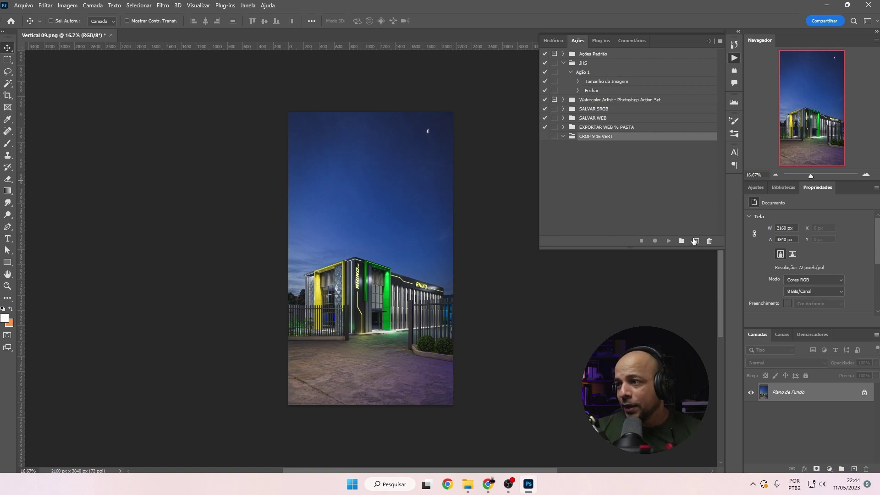
{"action": "left_click", "coordinate": [696, 241]}
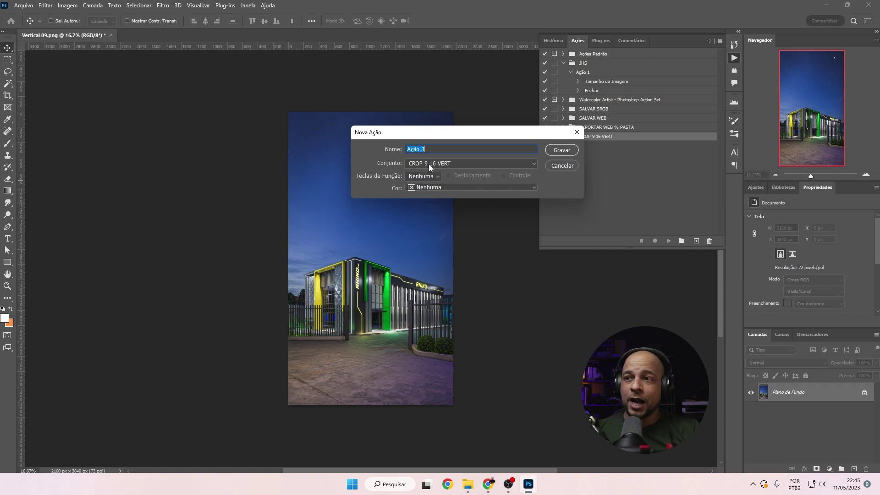
{"action": "left_click", "coordinate": [563, 150]}
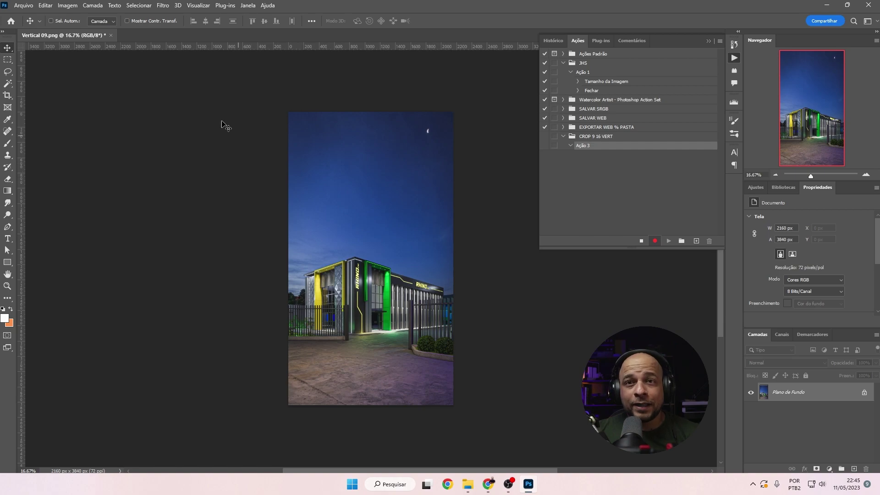
Crop Vertical 09.png to a vertical 9:16 ratio and close the document, saving its changes
{"action": "left_click", "coordinate": [8, 95]}
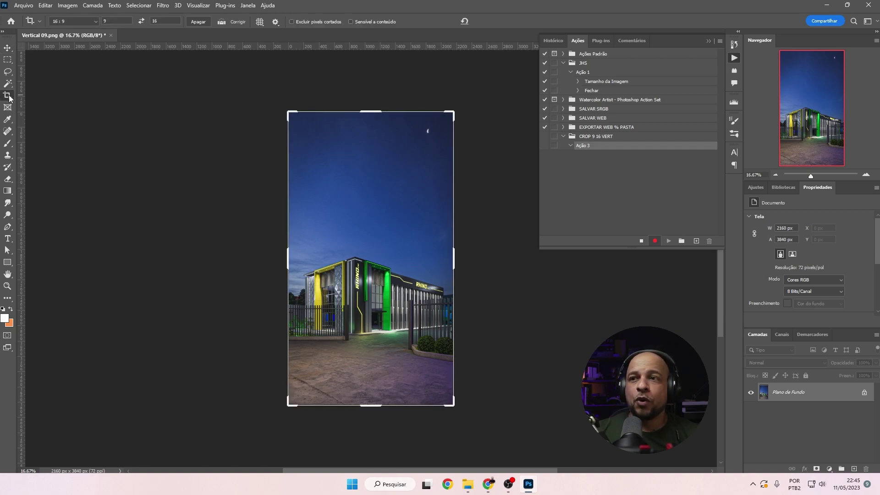
{"action": "left_click", "coordinate": [95, 21]}
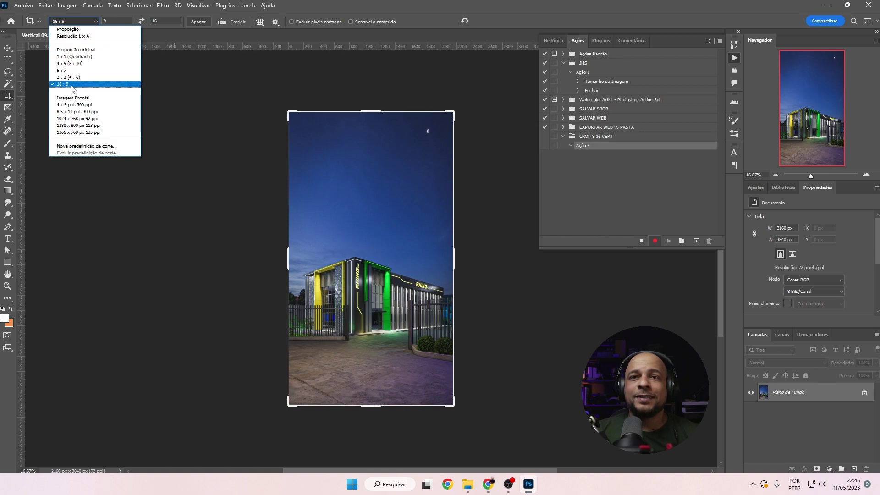
{"action": "left_click", "coordinate": [78, 85]}
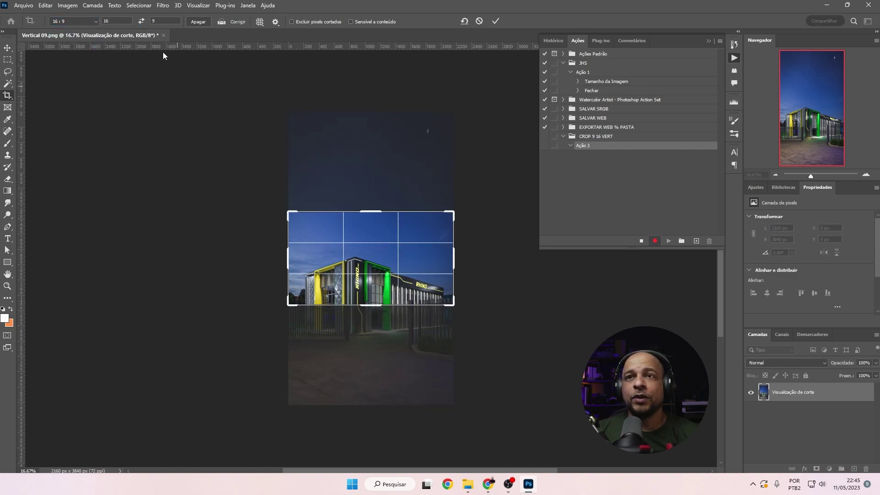
{"action": "left_click", "coordinate": [142, 20]}
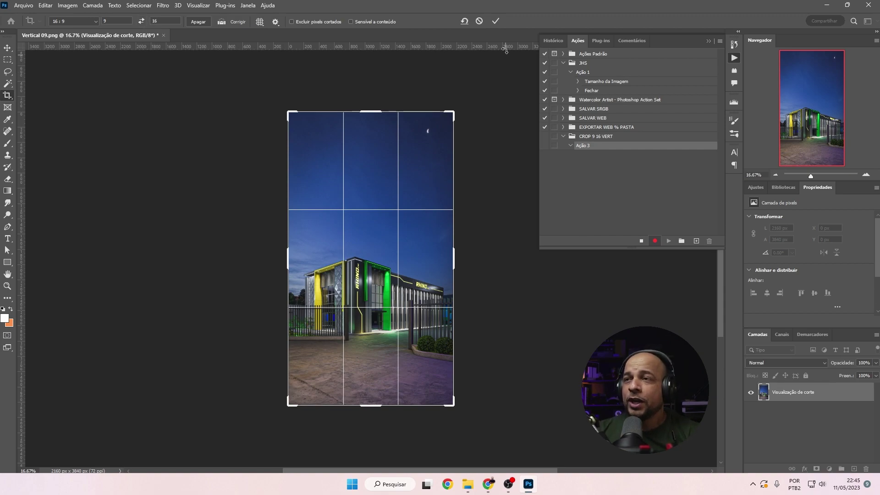
{"action": "left_click", "coordinate": [496, 22]}
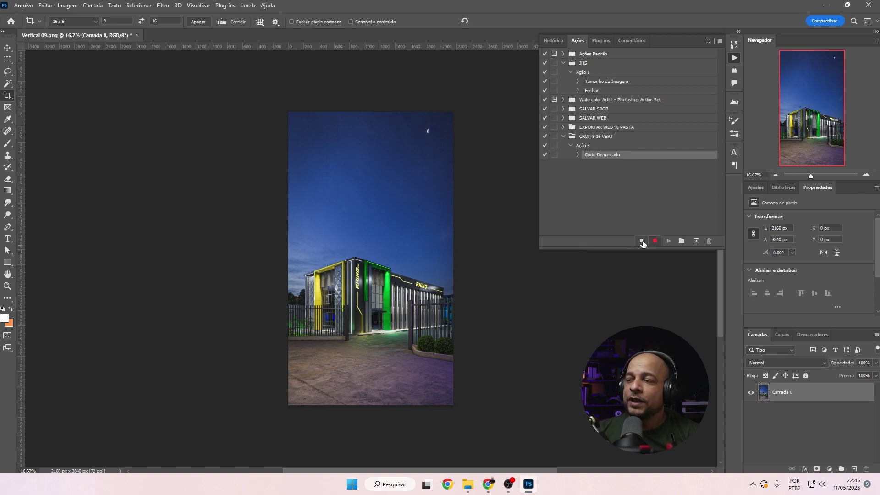
{"action": "left_click", "coordinate": [137, 36]}
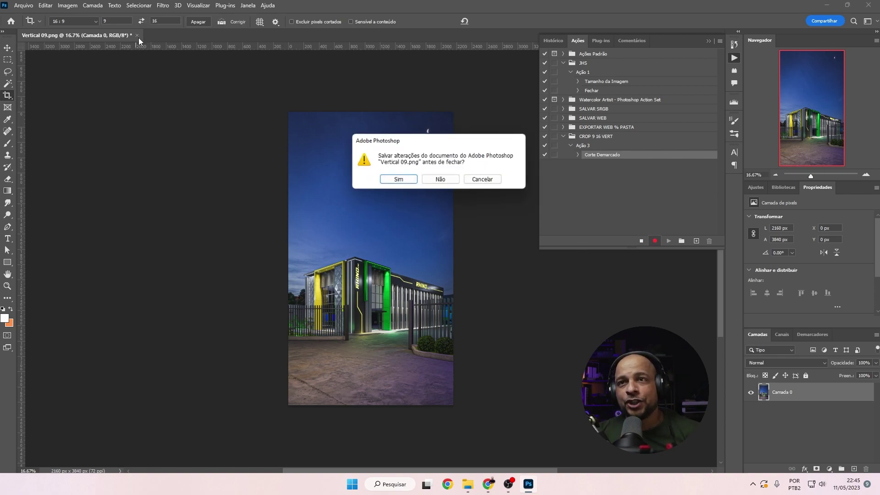
{"action": "left_click", "coordinate": [406, 181]}
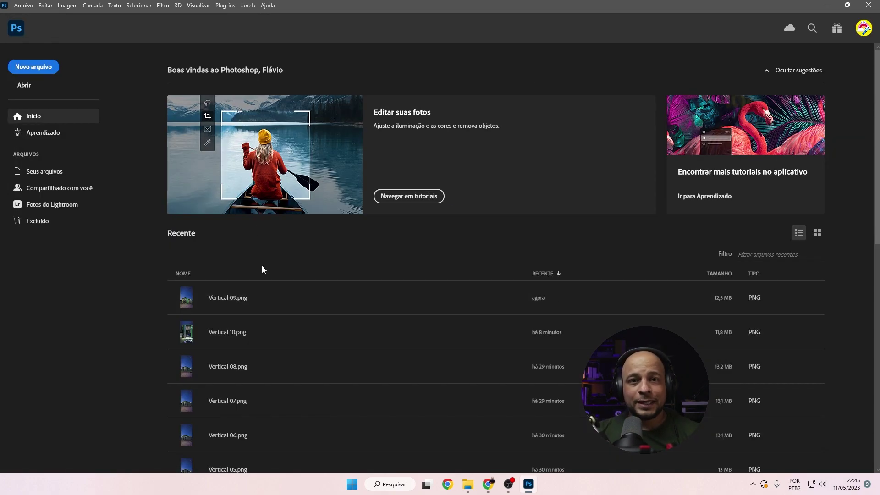
Open Vertical 01.png in Photoshop from File Explorer, accepting the missing-profile dialog
{"action": "left_click", "coordinate": [469, 487]}
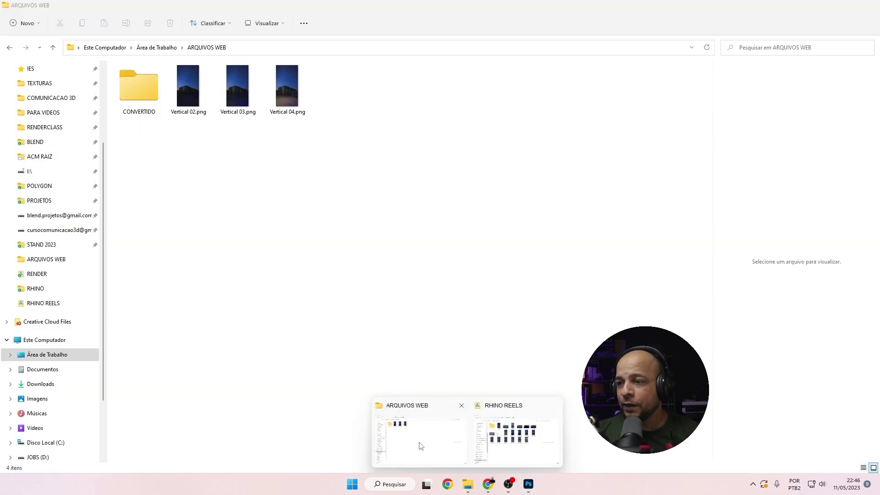
{"action": "left_click", "coordinate": [418, 445]}
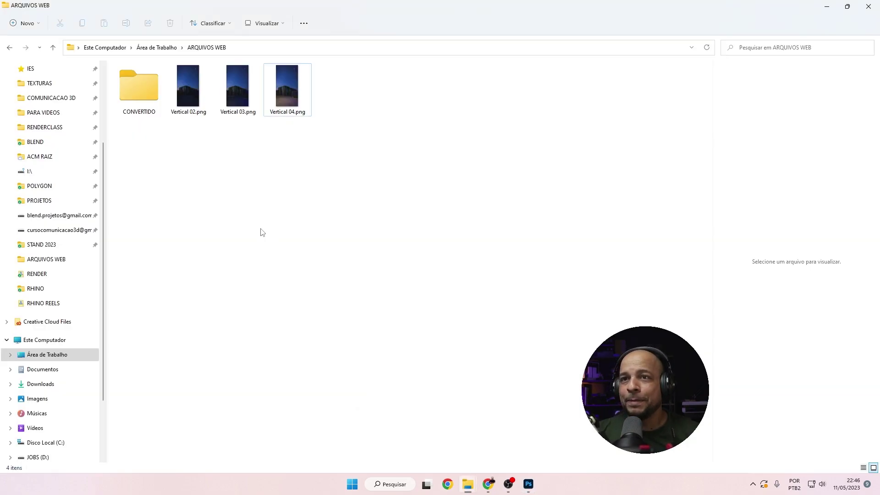
{"action": "key", "text": "alt+Tab"}
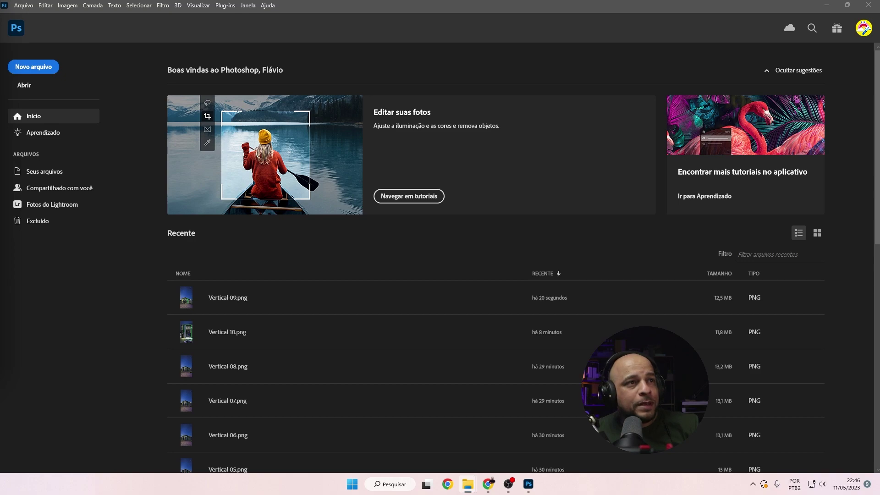
{"action": "left_click_drag", "start_coordinate": [0, 211], "coordinate": [367, 256]}
{"action": "left_click", "coordinate": [479, 228]}
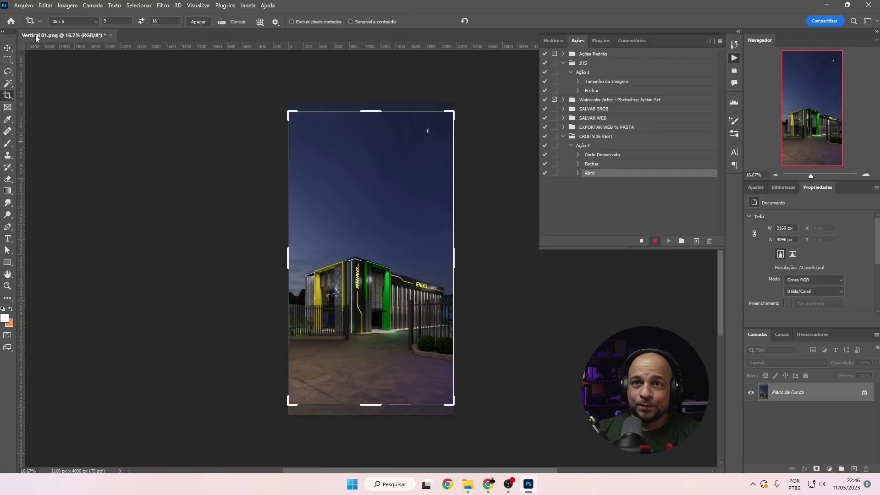
Compare Vertical 01.png with and without the 9:16 crop frame, leaving the image uncropped
{"action": "left_click", "coordinate": [8, 47]}
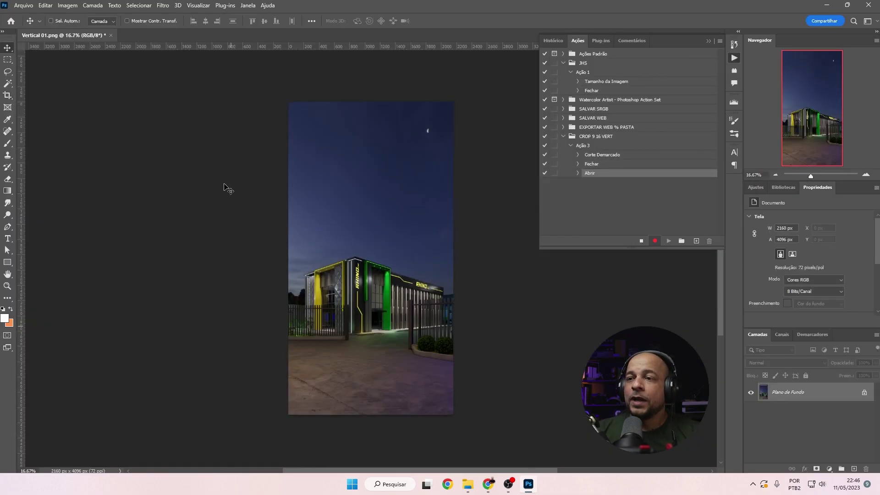
{"action": "left_click", "coordinate": [8, 95]}
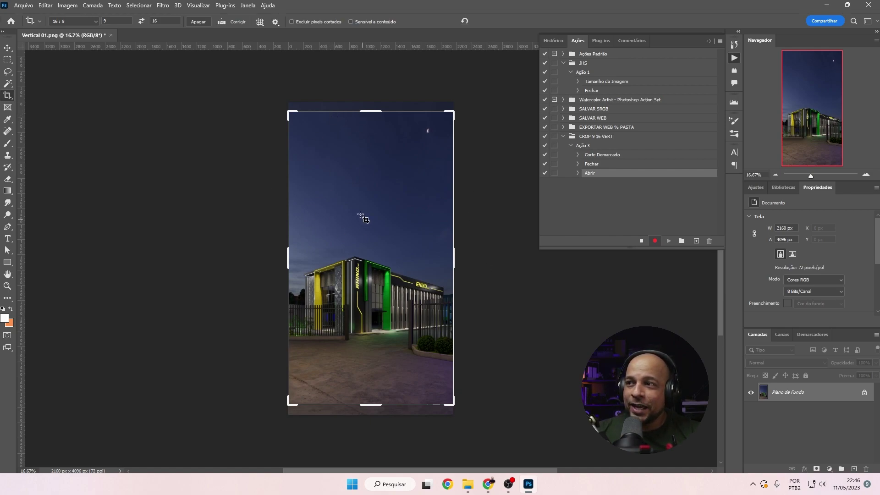
{"action": "left_click", "coordinate": [8, 49]}
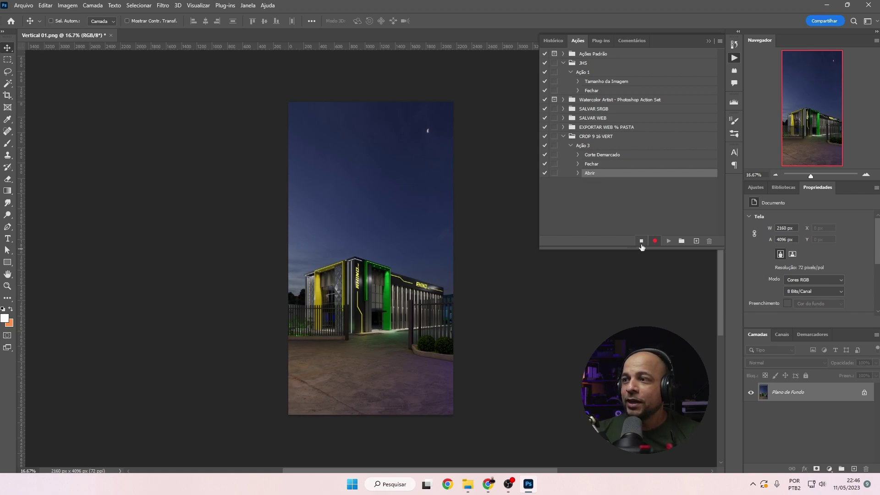
Stop recording the action and delete the unwanted Abrir command from Ação 3
{"action": "left_click", "coordinate": [641, 241]}
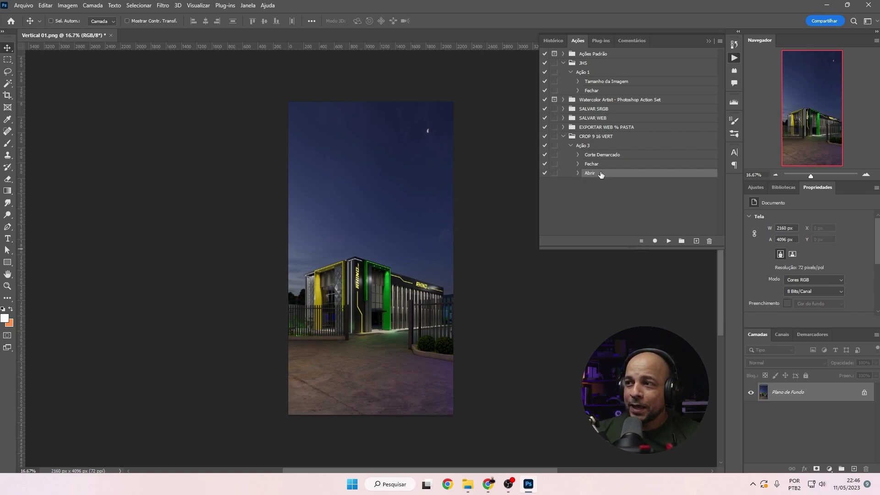
{"action": "left_click", "coordinate": [710, 241]}
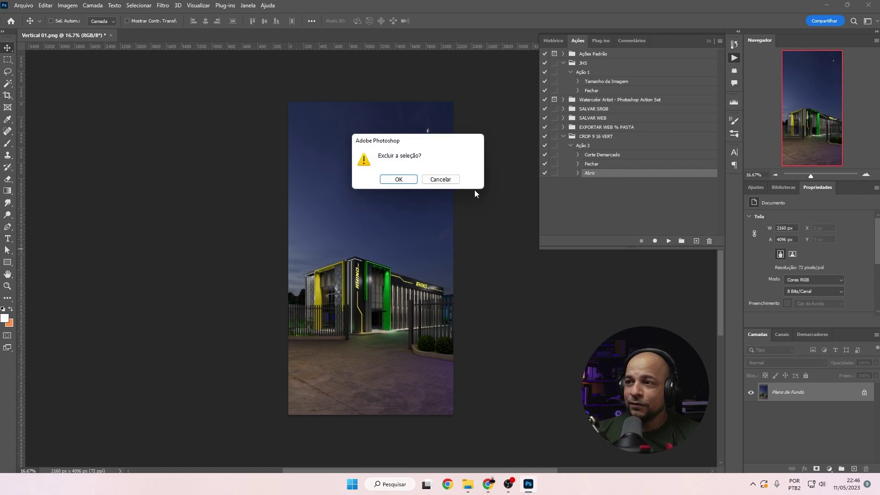
{"action": "left_click", "coordinate": [398, 179]}
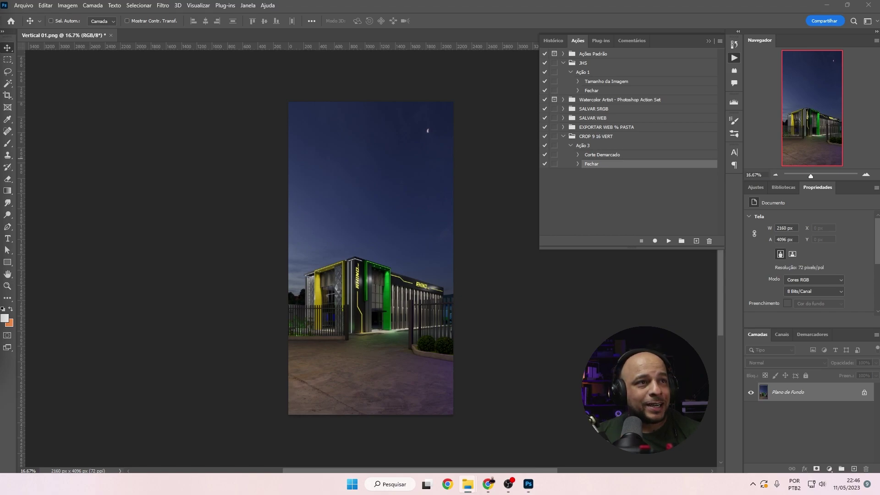
Open Vertical 12.png and Vertical 10.png from File Explorer, assigning the sRGB IEC61966-2.1 profile to each
{"action": "left_click_drag", "start_coordinate": [201, 110], "coordinate": [179, 37]}
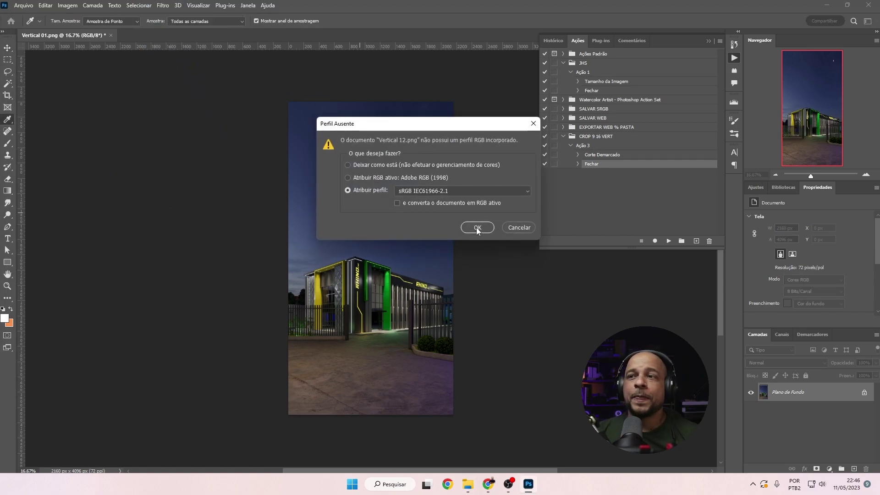
{"action": "left_click", "coordinate": [477, 227]}
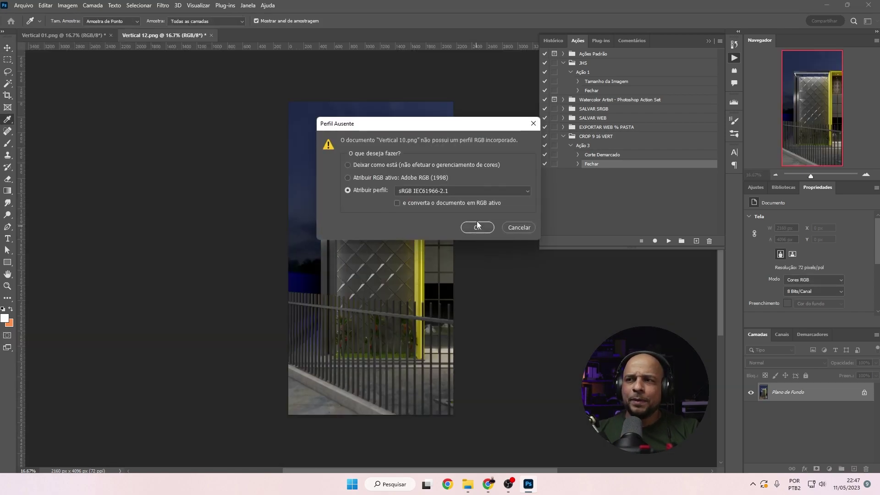
{"action": "left_click", "coordinate": [481, 232]}
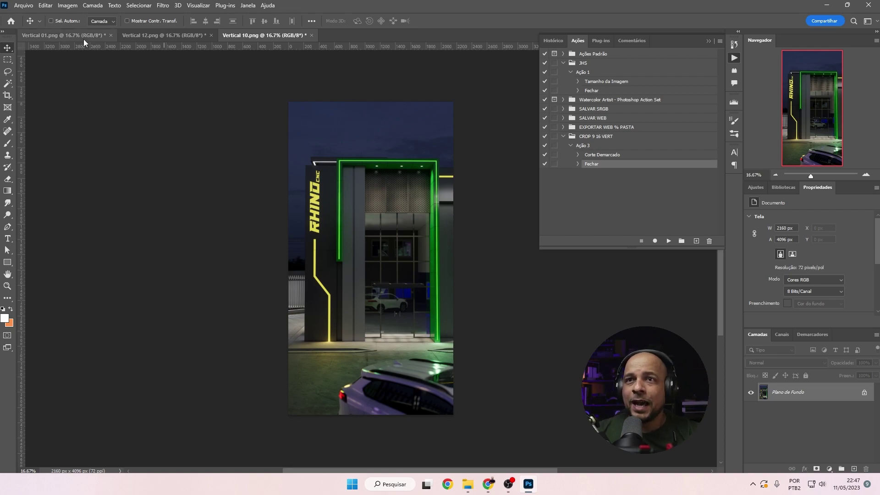
Play Ação 3 on Vertical 01.png and on Vertical 12.png to crop, save and close each image
{"action": "left_click", "coordinate": [68, 35]}
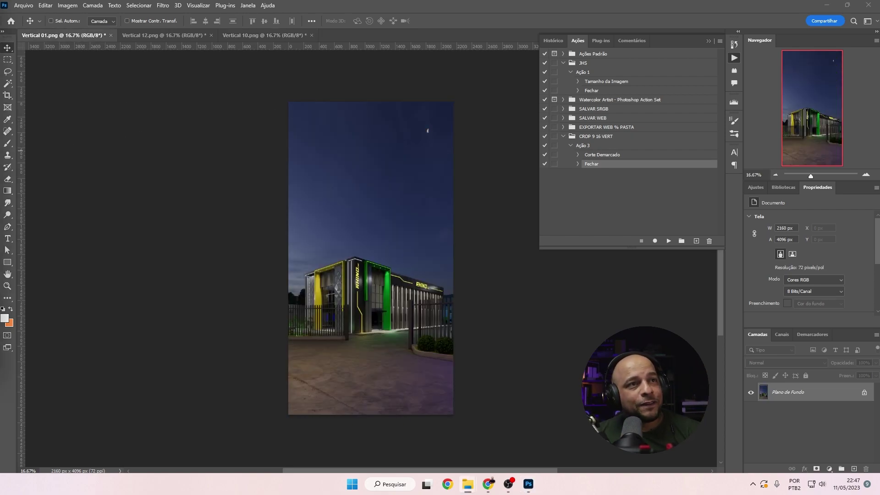
{"action": "left_click", "coordinate": [142, 39]}
{"action": "left_click", "coordinate": [61, 35]}
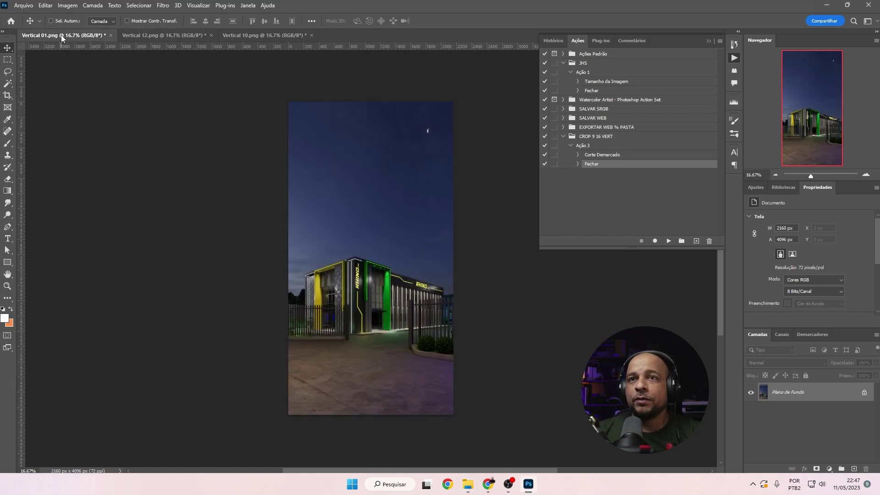
{"action": "left_click", "coordinate": [571, 146]}
{"action": "left_click", "coordinate": [586, 147]}
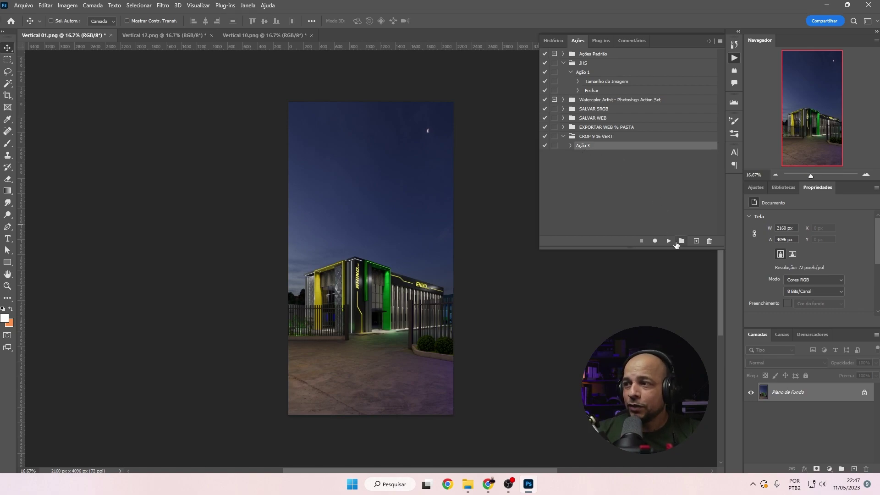
{"action": "left_click", "coordinate": [669, 242]}
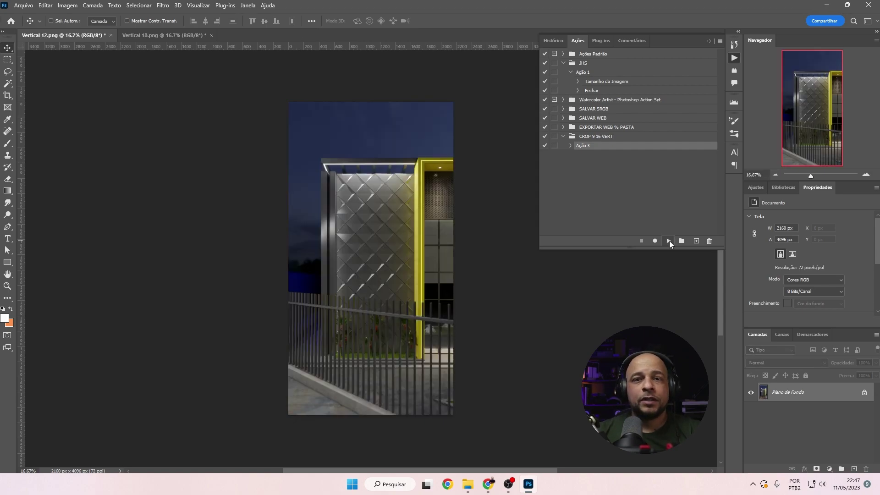
{"action": "left_click", "coordinate": [670, 241]}
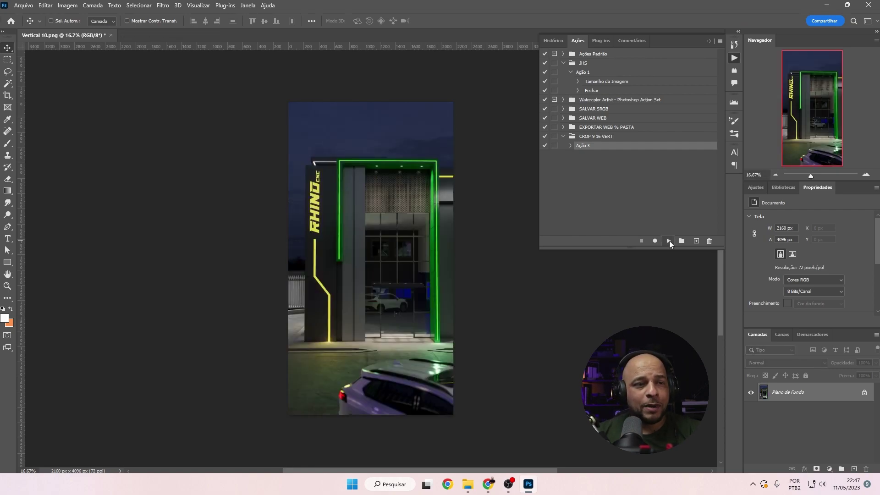
Play Ação 3 on Vertical 10.png, and reopen that image with the sRGB IEC61966-2.1 profile assigned
{"action": "left_click", "coordinate": [670, 241]}
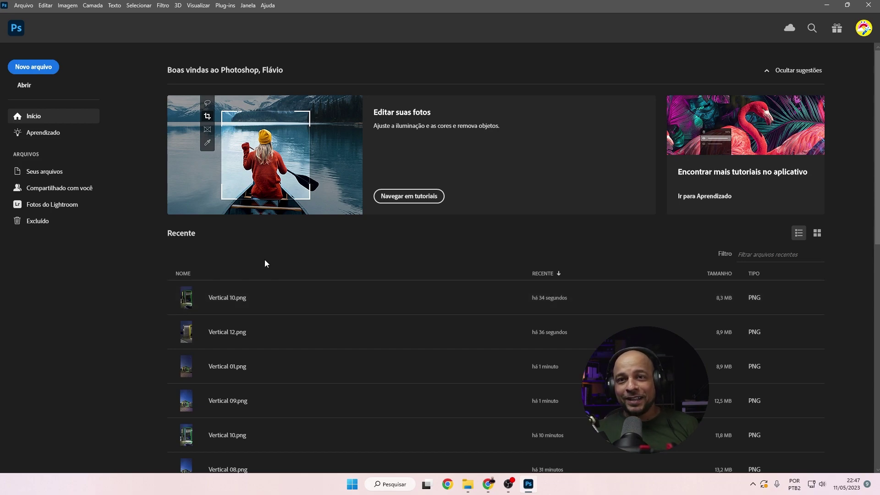
{"action": "left_click", "coordinate": [27, 90]}
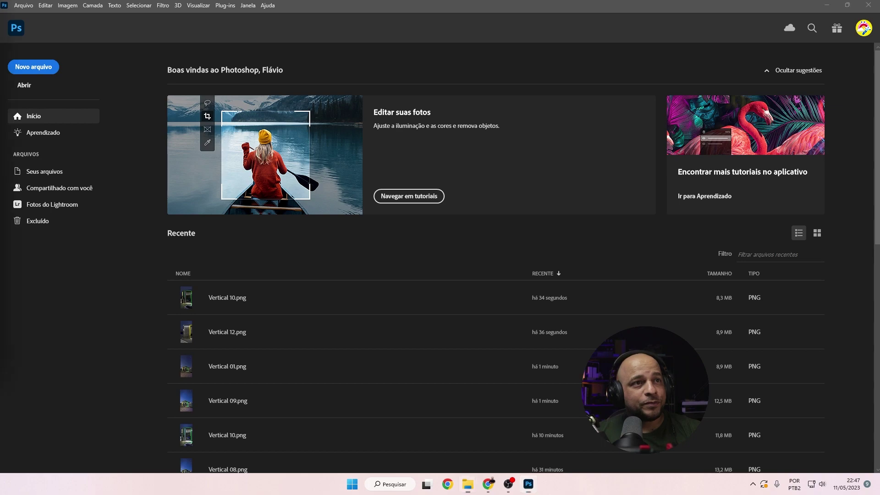
{"action": "left_click_drag", "start_coordinate": [3, 231], "coordinate": [404, 303]}
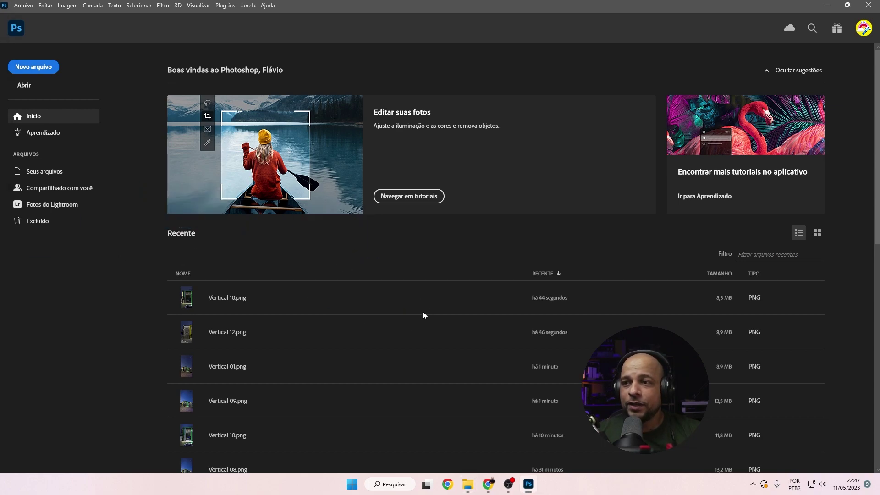
{"action": "left_click", "coordinate": [486, 227]}
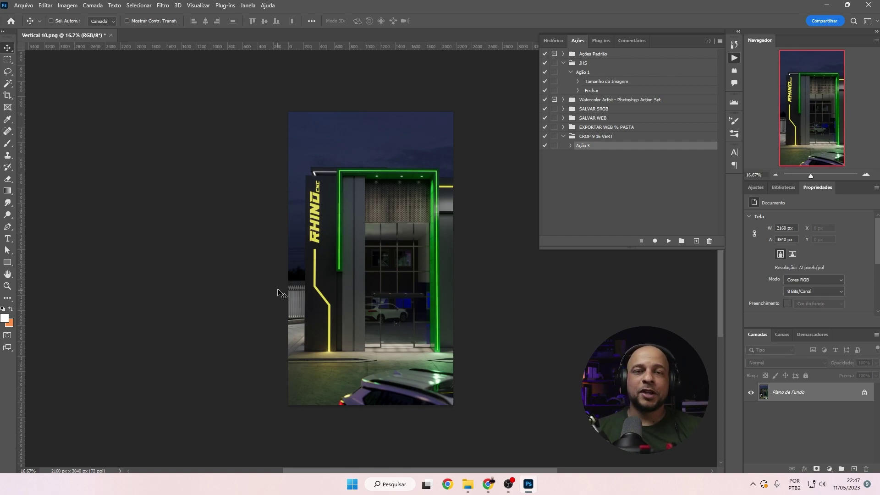
Create an action set named AULA WEB 50 and start recording a new action, Ação 4, in it
{"action": "left_click", "coordinate": [564, 136]}
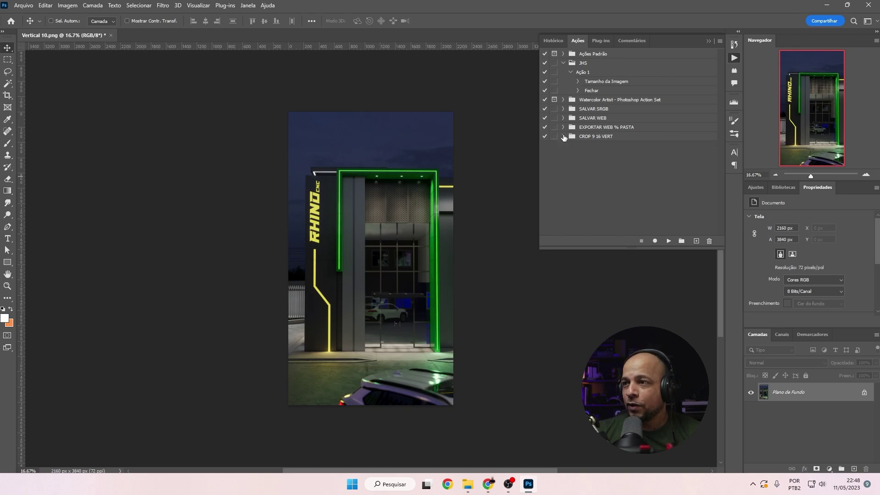
{"action": "left_click", "coordinate": [682, 241]}
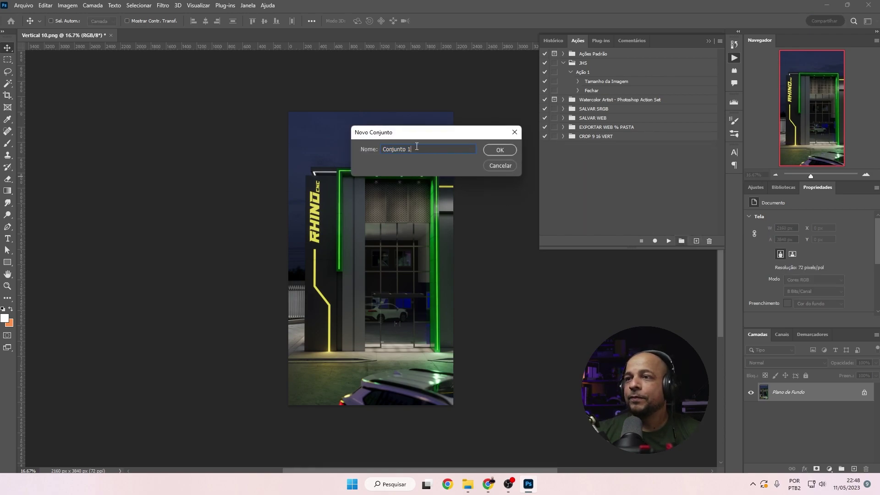
{"action": "type", "text": "AU"}
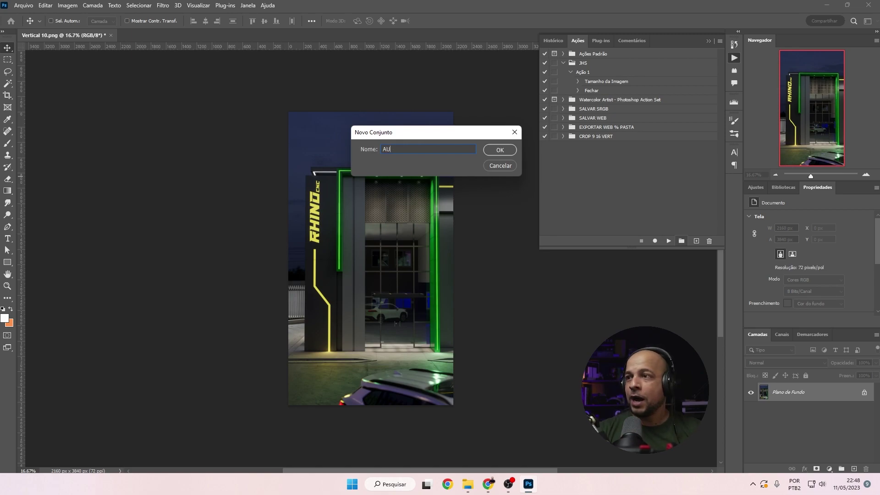
{"action": "type", "text": "LA"}
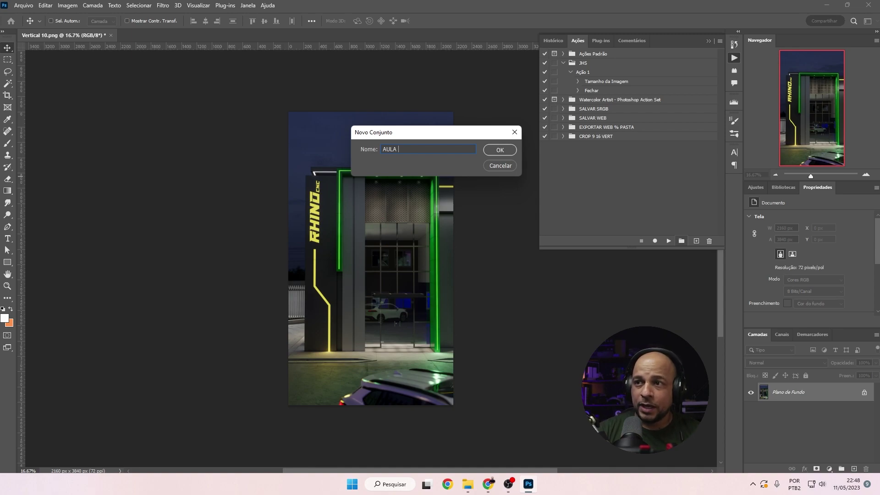
{"action": "type", "text": " WEB 50"}
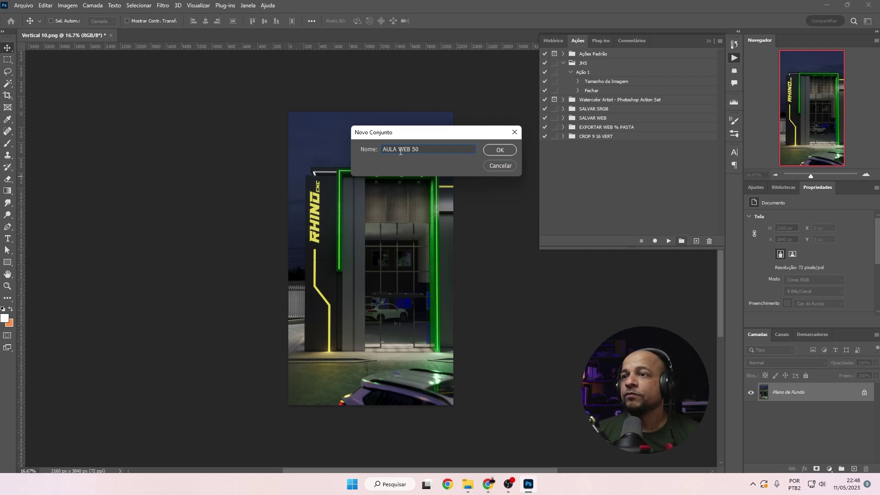
{"action": "left_click", "coordinate": [500, 150]}
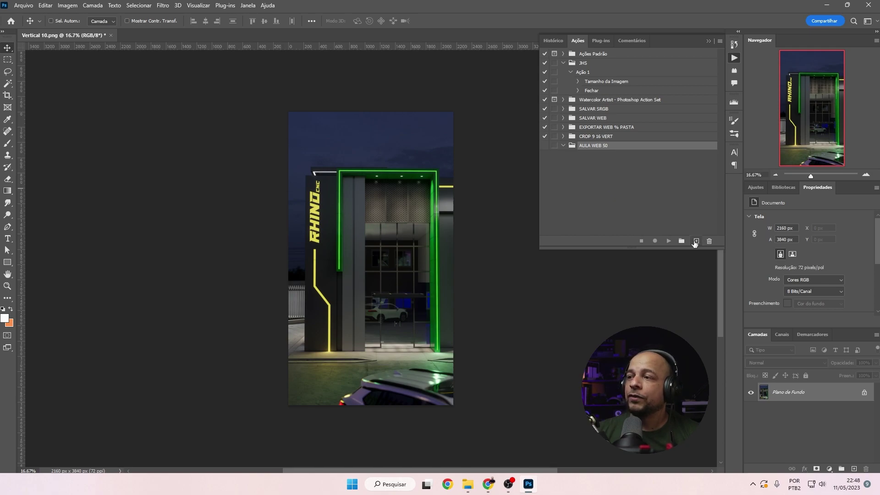
{"action": "left_click", "coordinate": [696, 241]}
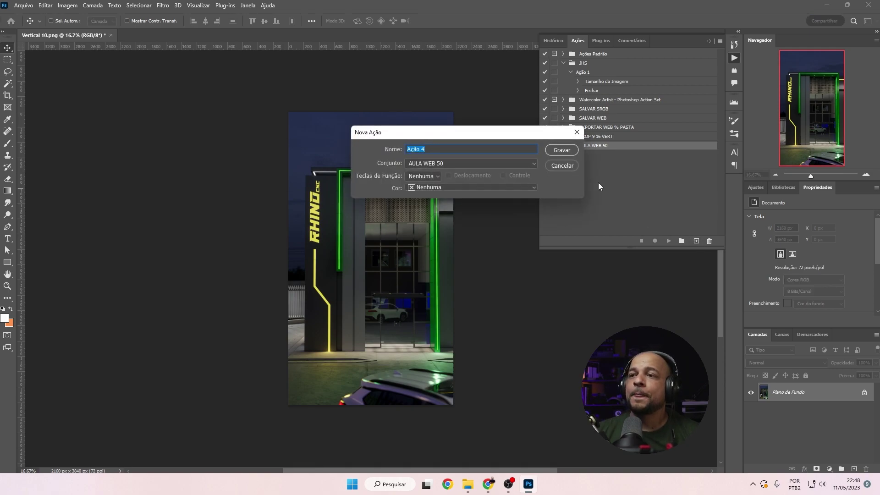
{"action": "left_click", "coordinate": [562, 150]}
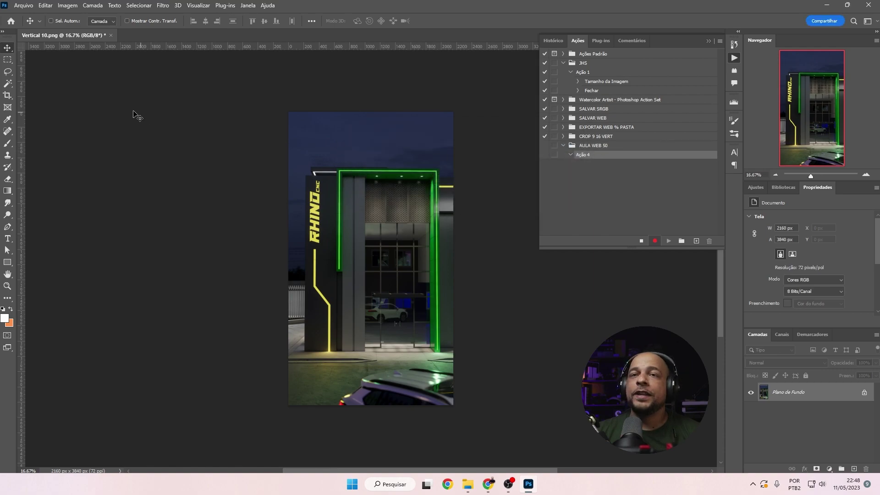
Set up a Save for Web export of Vertical 10.png as PNG-24 scaled to 50 percent, and check the preview
{"action": "left_click", "coordinate": [23, 6]}
{"action": "mouse_move", "coordinate": [72, 170]}
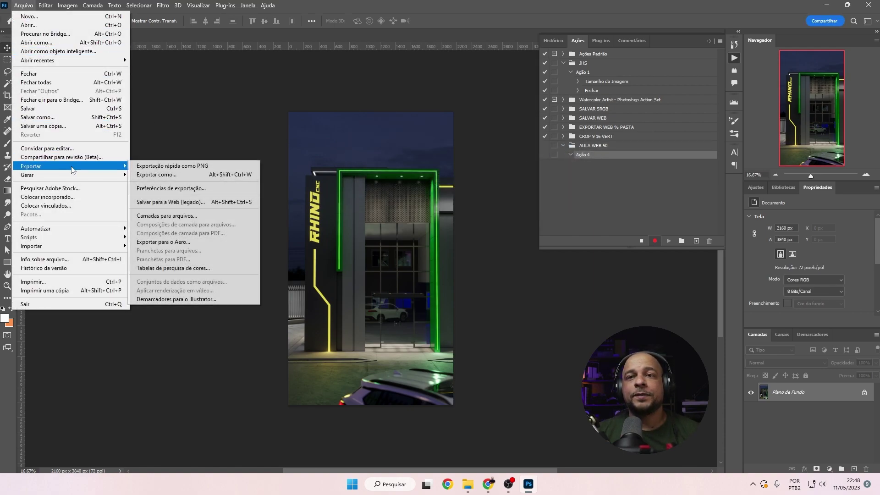
{"action": "left_click", "coordinate": [215, 203]}
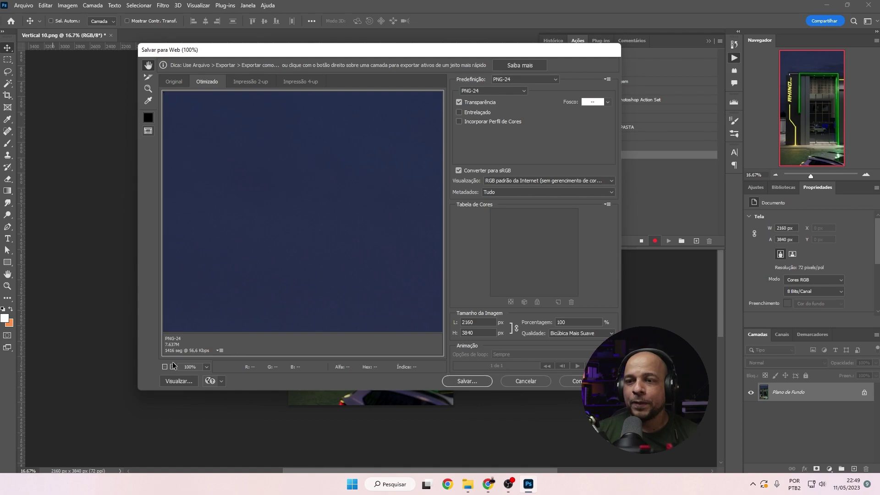
{"action": "double_click", "coordinate": [568, 323]}
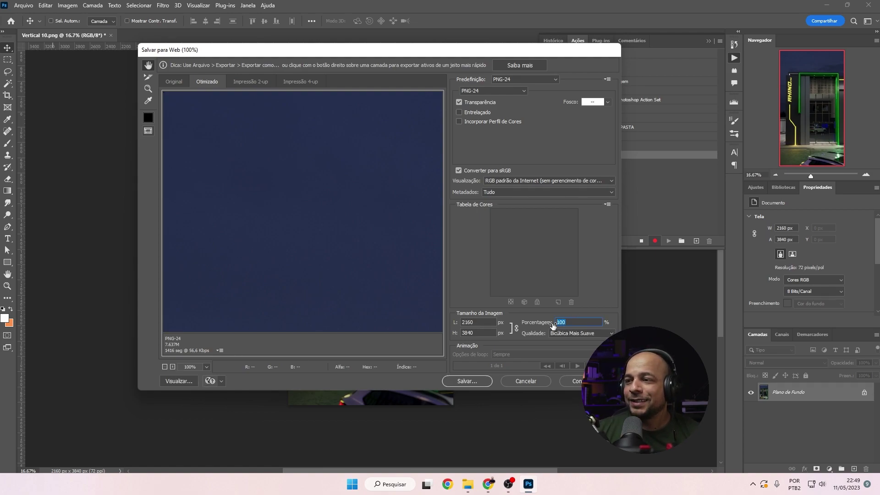
{"action": "type", "text": "50"}
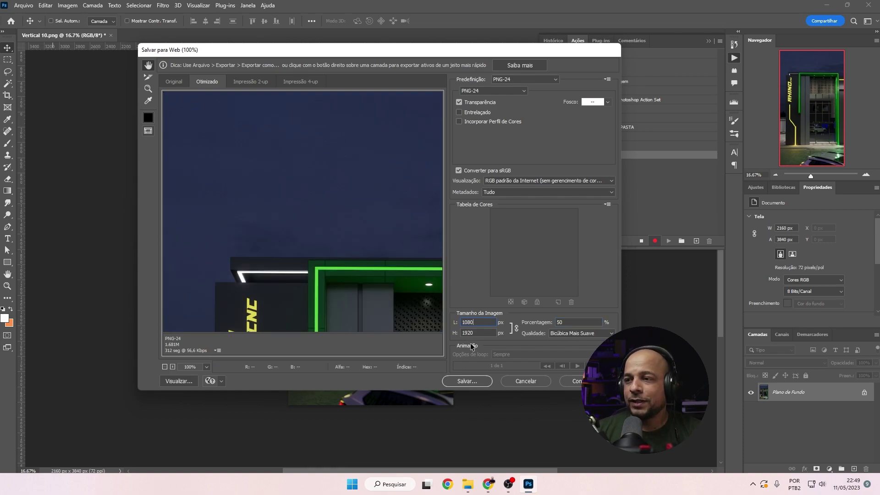
{"action": "left_click_drag", "start_coordinate": [320, 286], "coordinate": [320, 156]}
{"action": "left_click_drag", "start_coordinate": [362, 305], "coordinate": [355, 231]}
Save the optimized image as Vertical-10.png in the CONVERTIDO folder inside ARQUIVOS WEB
{"action": "left_click", "coordinate": [467, 381]}
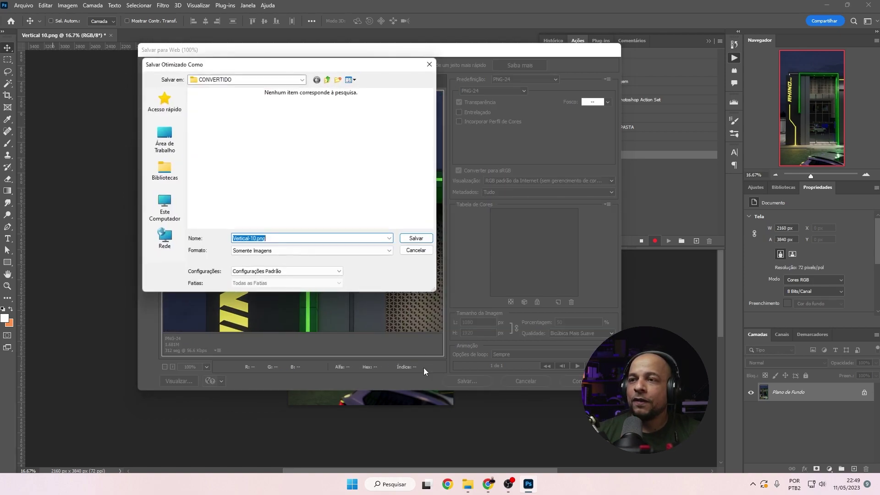
{"action": "left_click", "coordinate": [327, 80]}
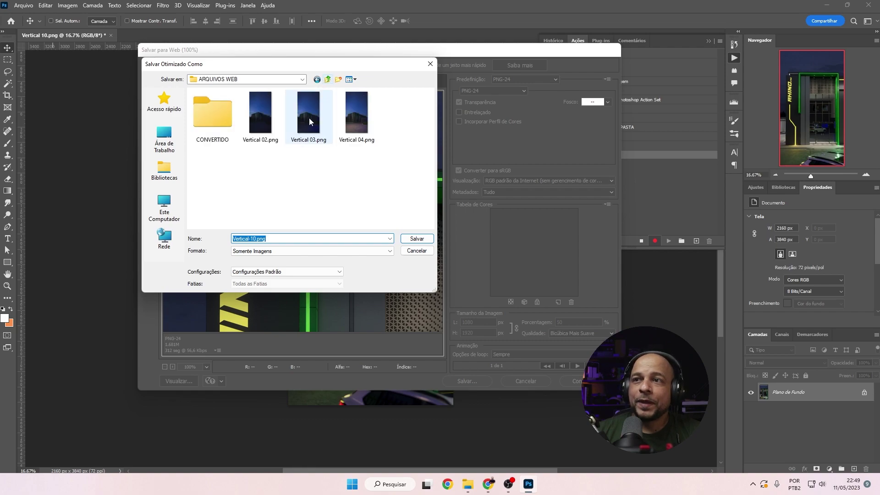
{"action": "double_click", "coordinate": [216, 116]}
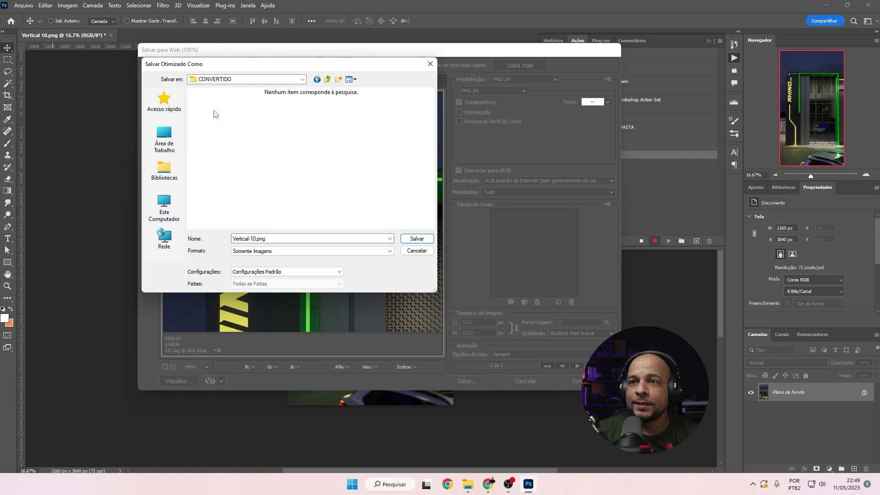
{"action": "left_click", "coordinate": [424, 238]}
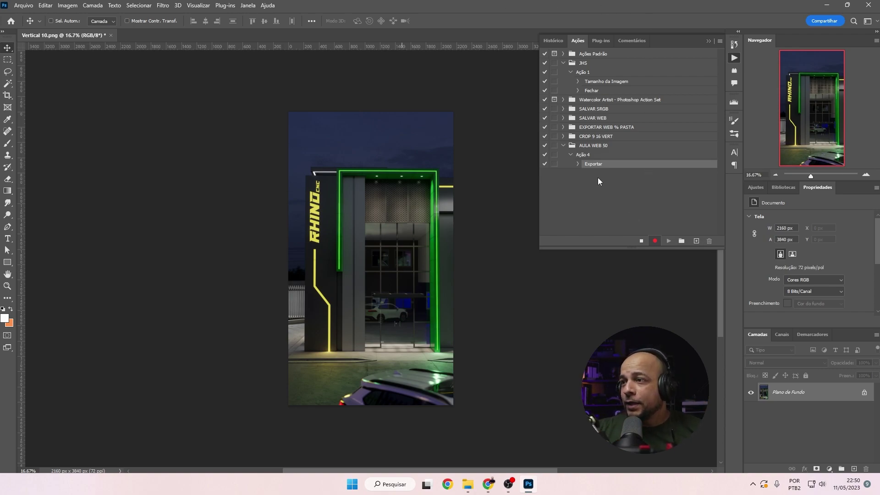
Close Vertical 10.png without saving its changes, and reopen it with the sRGB IEC61966-2.1 profile assigned
{"action": "left_click", "coordinate": [111, 35]}
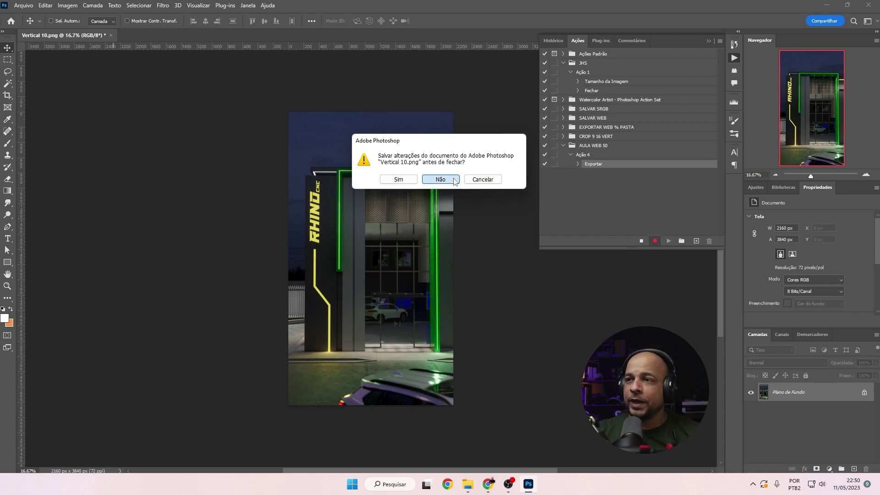
{"action": "left_click", "coordinate": [454, 180]}
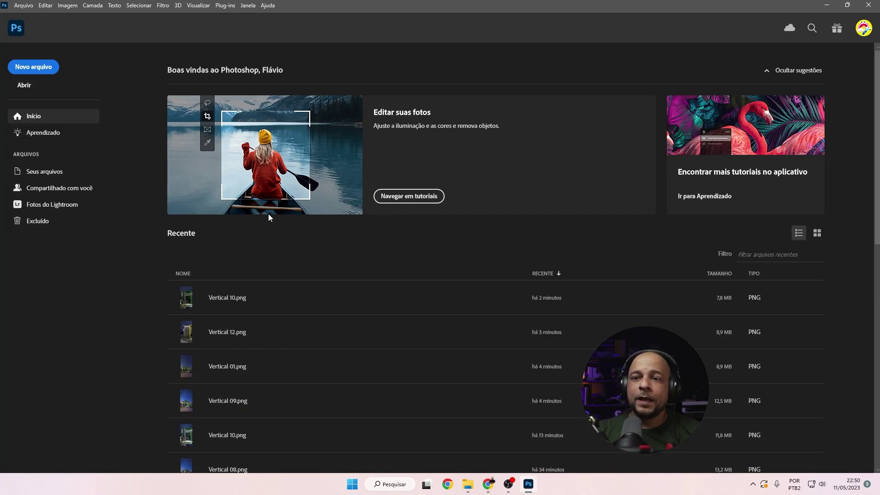
{"action": "left_click", "coordinate": [286, 289]}
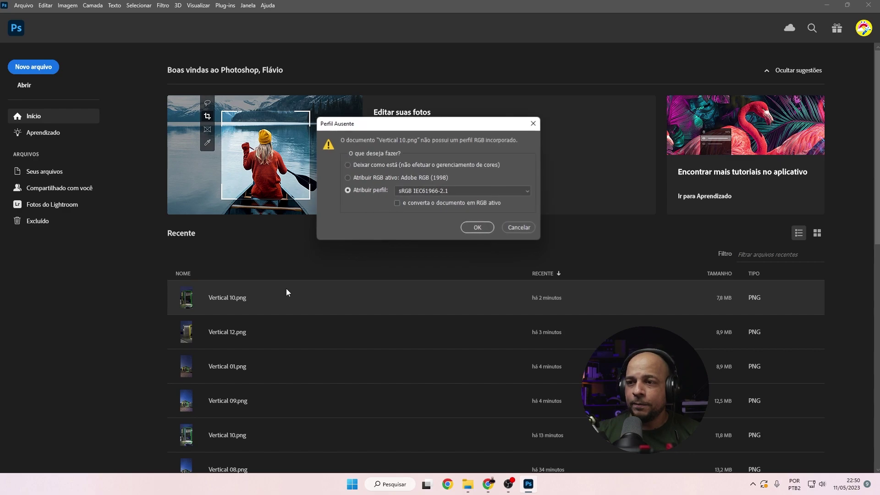
{"action": "left_click", "coordinate": [477, 227]}
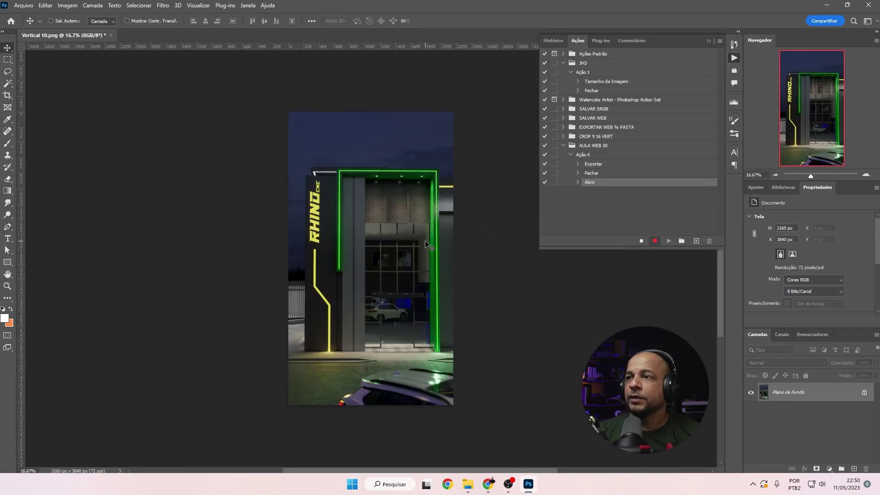
Stop recording, delete the Abrir command from Ação 4, and collapse the AULA WEB 50 set
{"action": "left_click", "coordinate": [641, 241]}
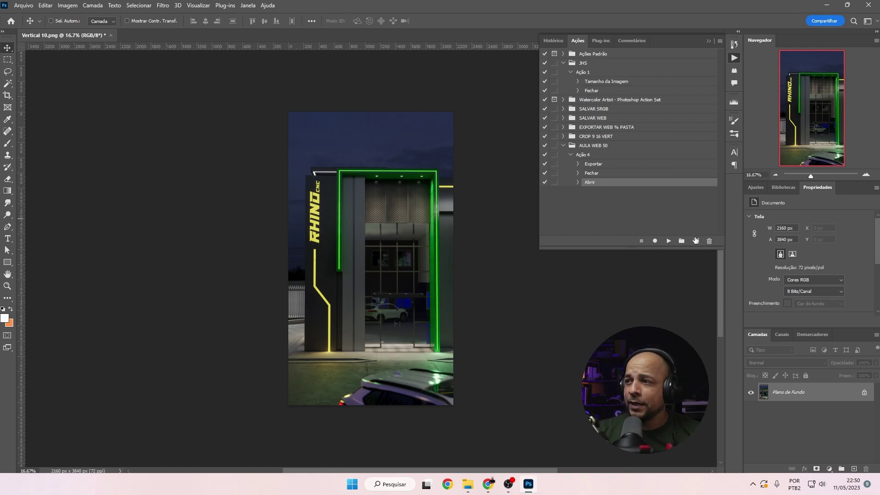
{"action": "left_click", "coordinate": [709, 241]}
{"action": "left_click", "coordinate": [398, 179]}
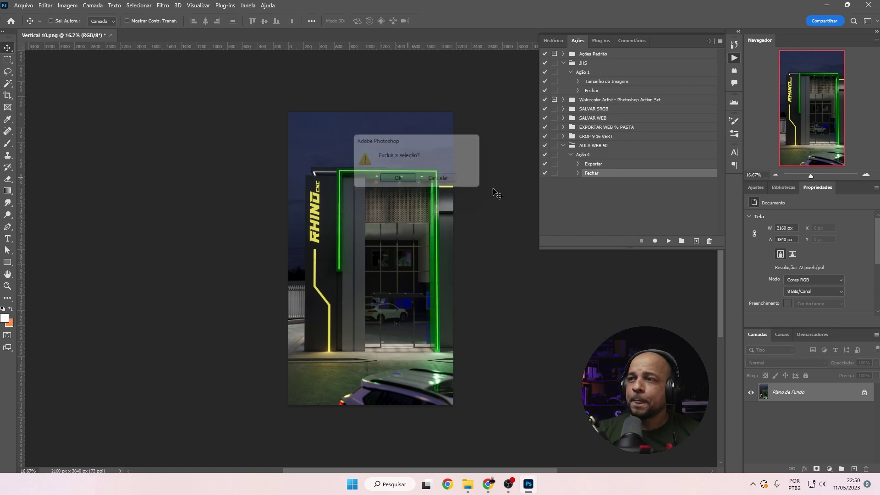
{"action": "left_click", "coordinate": [593, 165]}
{"action": "left_click", "coordinate": [594, 174]}
{"action": "left_click", "coordinate": [594, 178]}
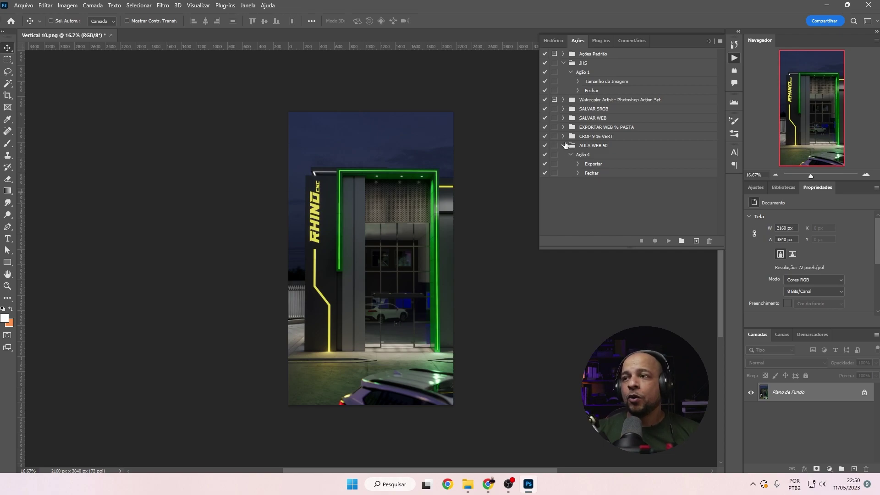
{"action": "left_click", "coordinate": [563, 146]}
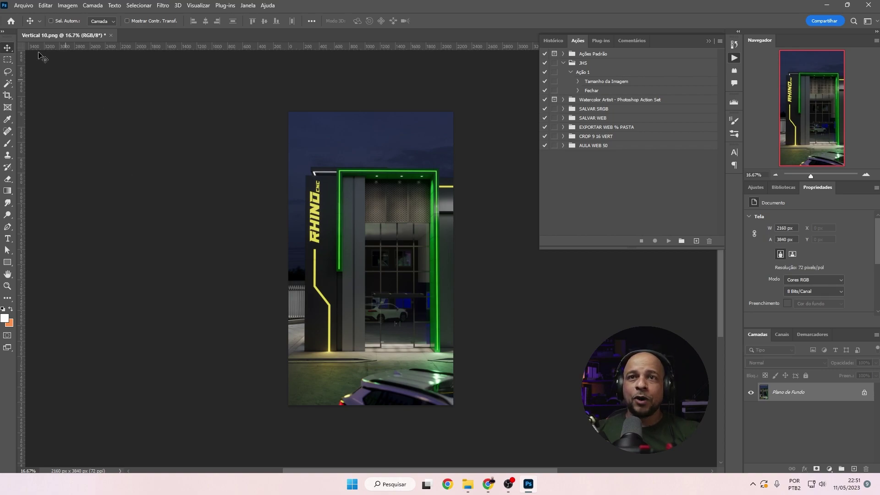
Start creating a droplet and set it to be saved as WEB%.exe in the ARQUIVOS WEB folder
{"action": "left_click", "coordinate": [23, 5]}
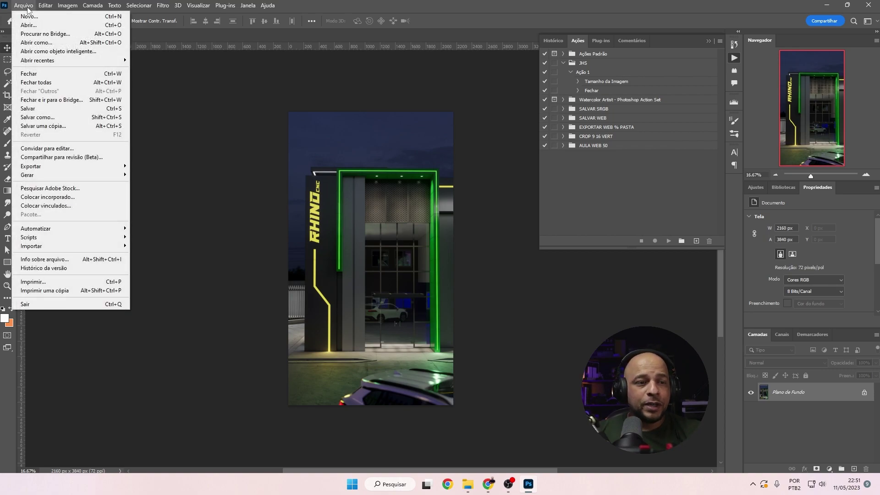
{"action": "mouse_move", "coordinate": [72, 230]}
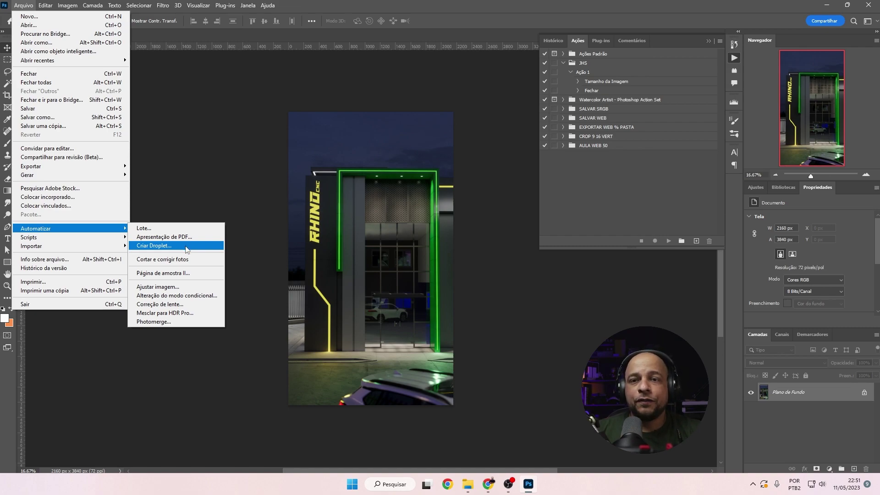
{"action": "left_click", "coordinate": [186, 249]}
{"action": "left_click_drag", "start_coordinate": [308, 178], "coordinate": [305, 132]}
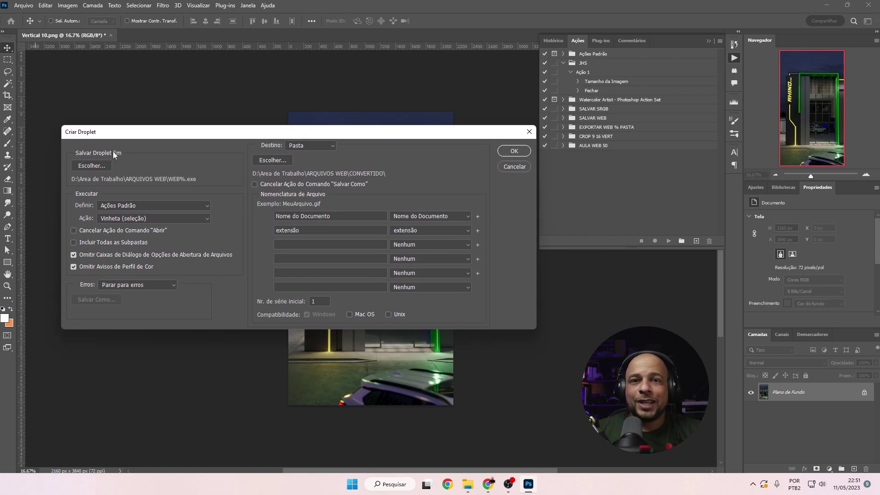
{"action": "left_click", "coordinate": [94, 169]}
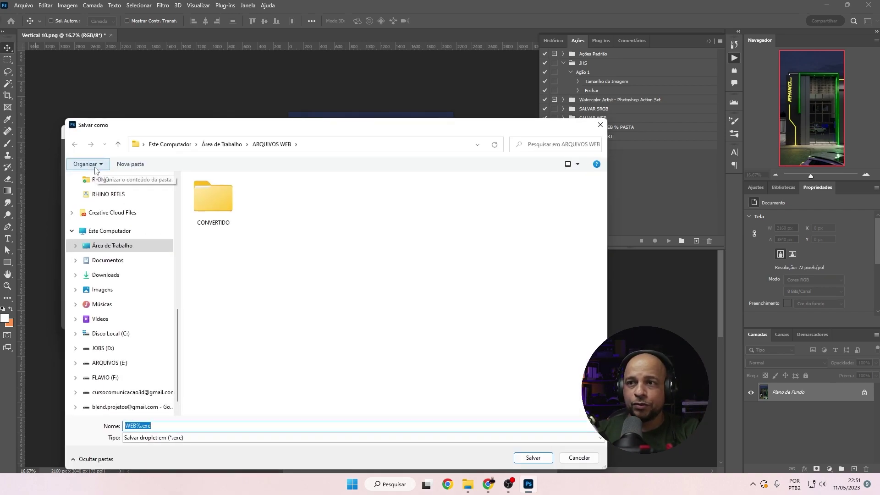
{"action": "left_click_drag", "start_coordinate": [285, 128], "coordinate": [274, 107]}
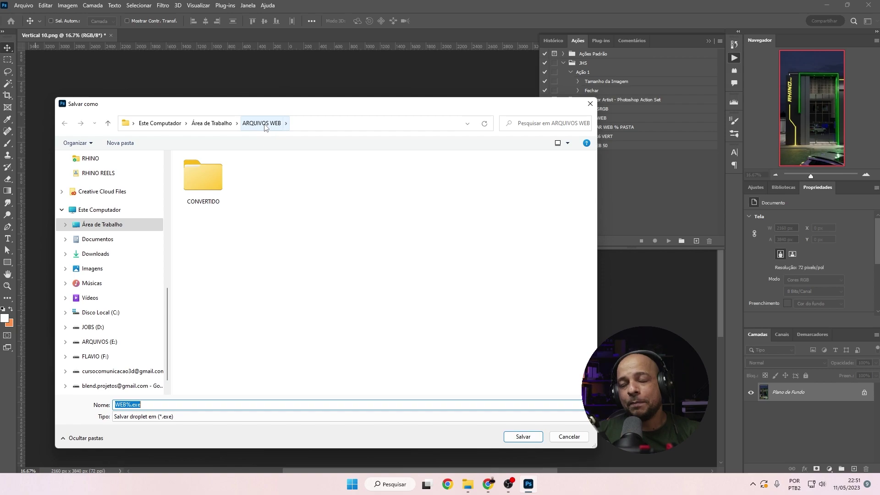
{"action": "left_click", "coordinate": [127, 405]}
{"action": "left_click", "coordinate": [523, 436]}
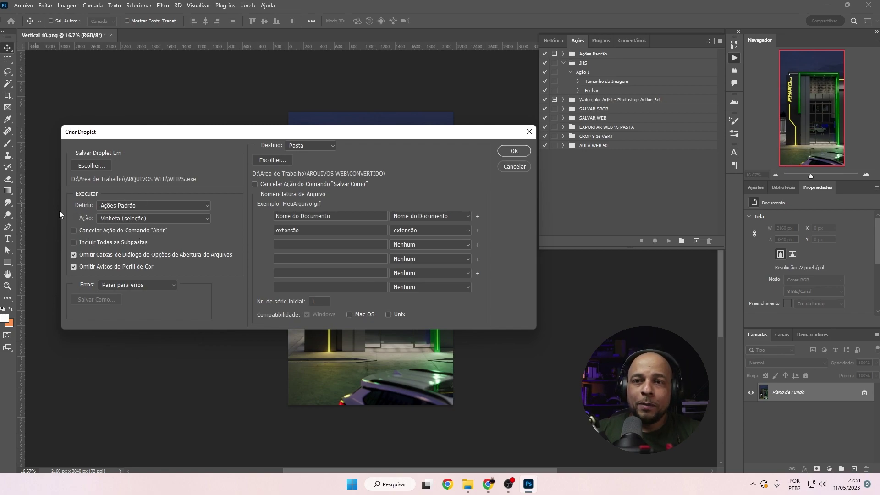
Set the droplet to run Ação 4 from the AULA WEB 50 action set
{"action": "left_click", "coordinate": [127, 207]}
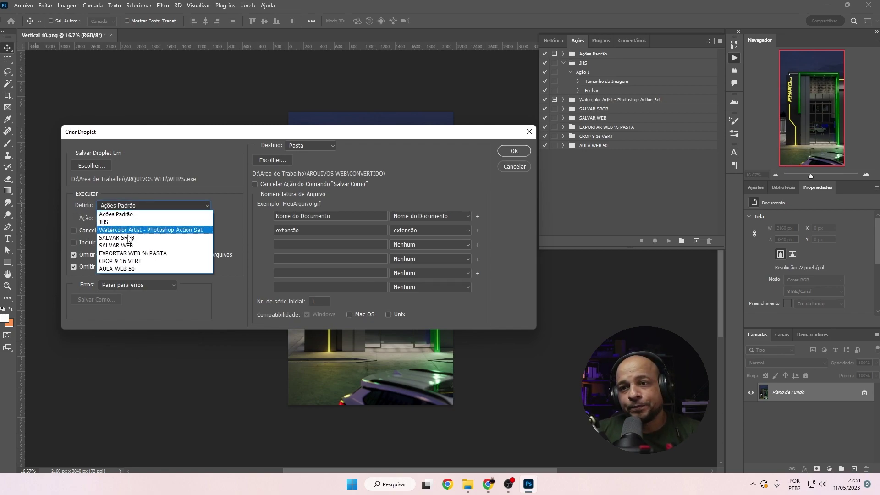
{"action": "left_click", "coordinate": [131, 268]}
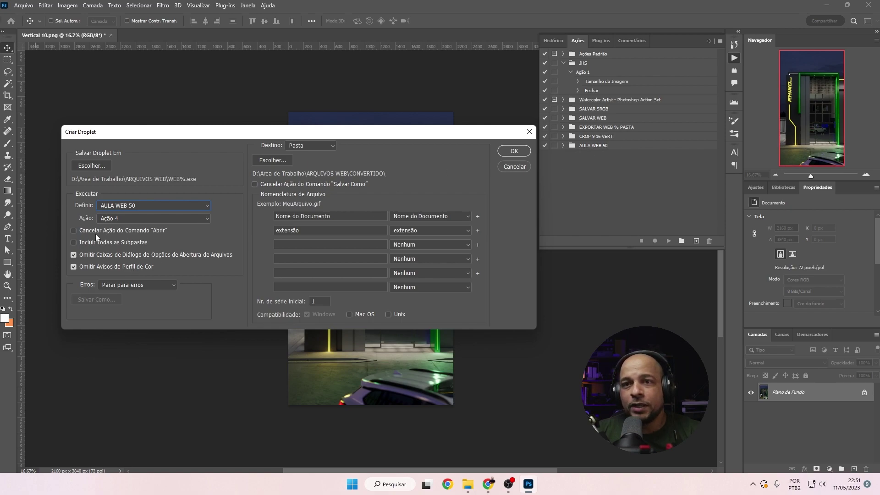
{"action": "left_click", "coordinate": [112, 219]}
{"action": "left_click", "coordinate": [135, 227]}
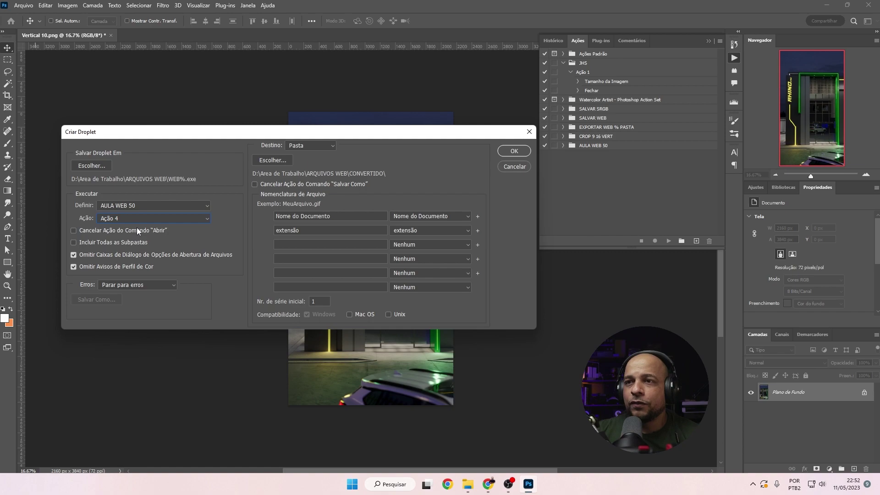
Set the droplet's destination to the CONVERTIDO folder inside ARQUIVOS WEB, keep the document name plus extension naming, and create the droplet
{"action": "left_click", "coordinate": [325, 146]}
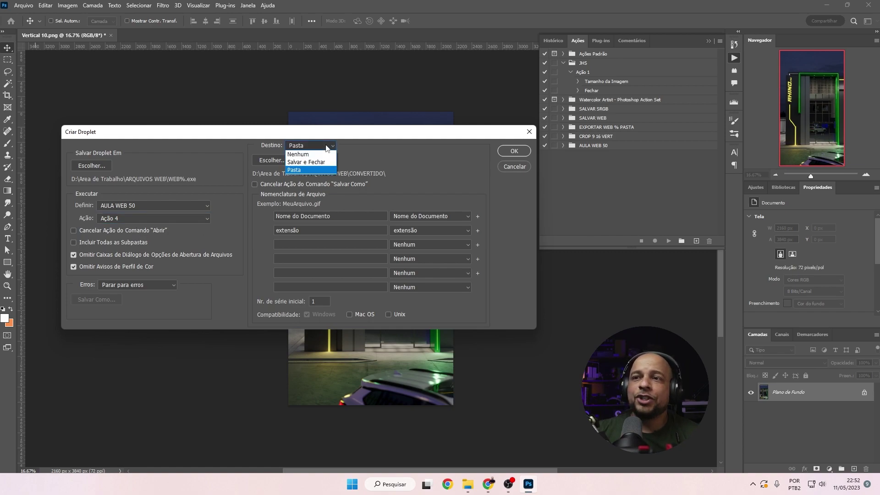
{"action": "left_click", "coordinate": [315, 170]}
{"action": "left_click", "coordinate": [272, 161]}
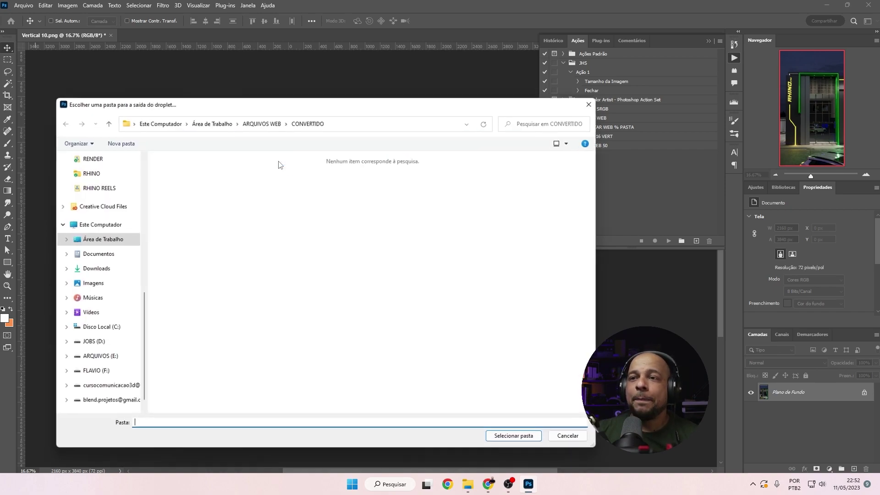
{"action": "left_click", "coordinate": [261, 123]}
{"action": "double_click", "coordinate": [185, 174]}
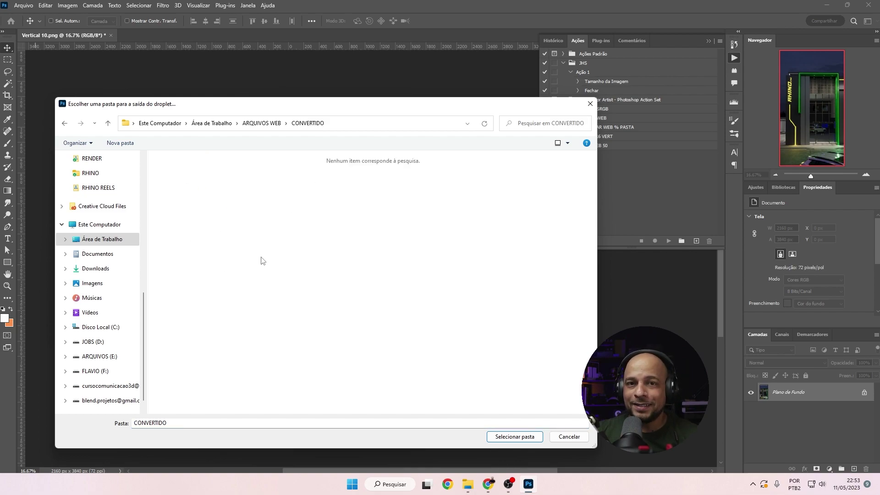
{"action": "left_click", "coordinate": [504, 439]}
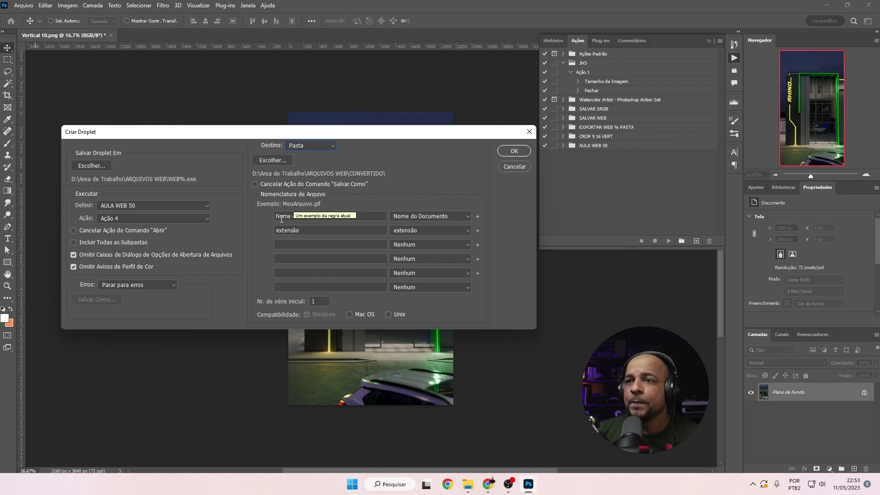
{"action": "left_click", "coordinate": [339, 218]}
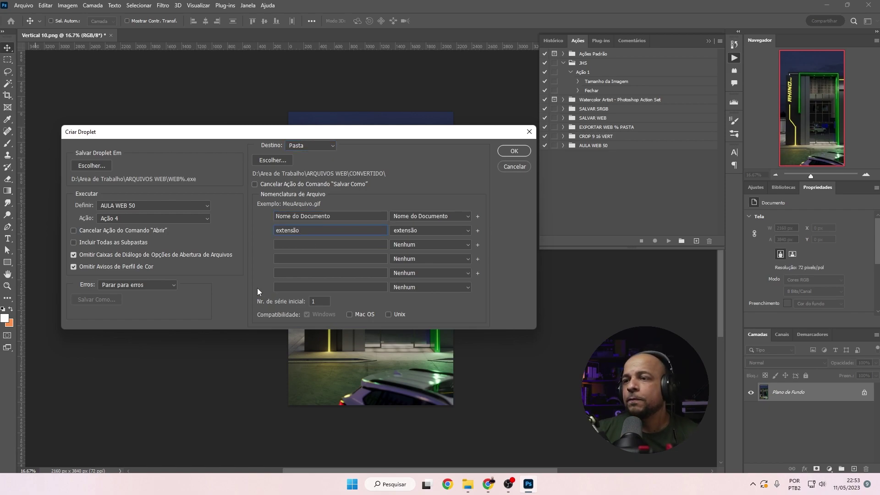
{"action": "left_click", "coordinate": [514, 151]}
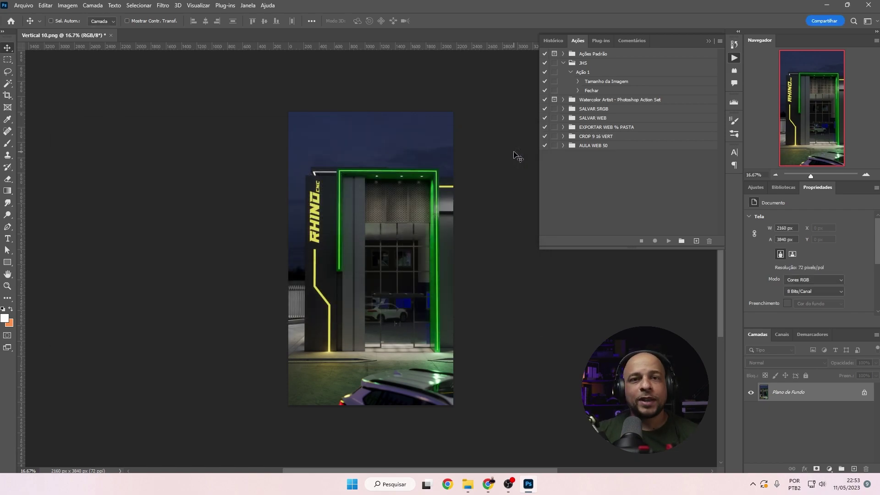
Close Photoshop and bring up the ARQUIVOS WEB folder in File Explorer
{"action": "left_click", "coordinate": [868, 5]}
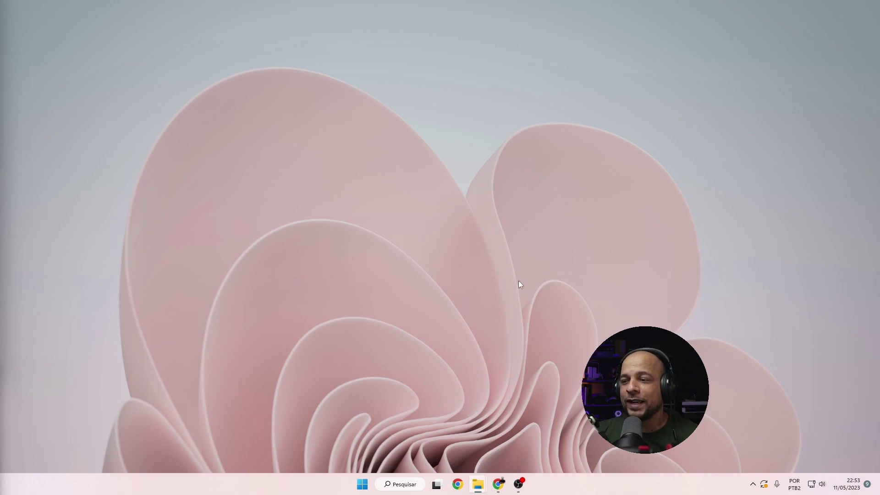
{"action": "mouse_move", "coordinate": [483, 490]}
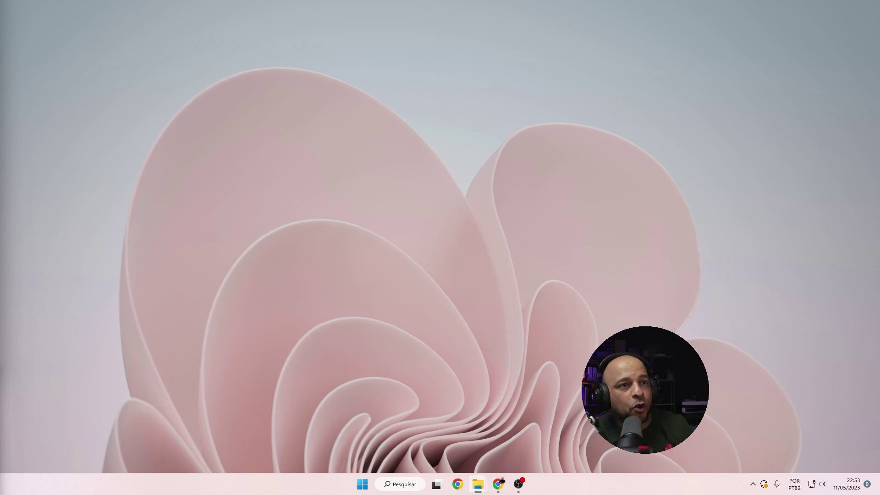
{"action": "key", "text": "super+e"}
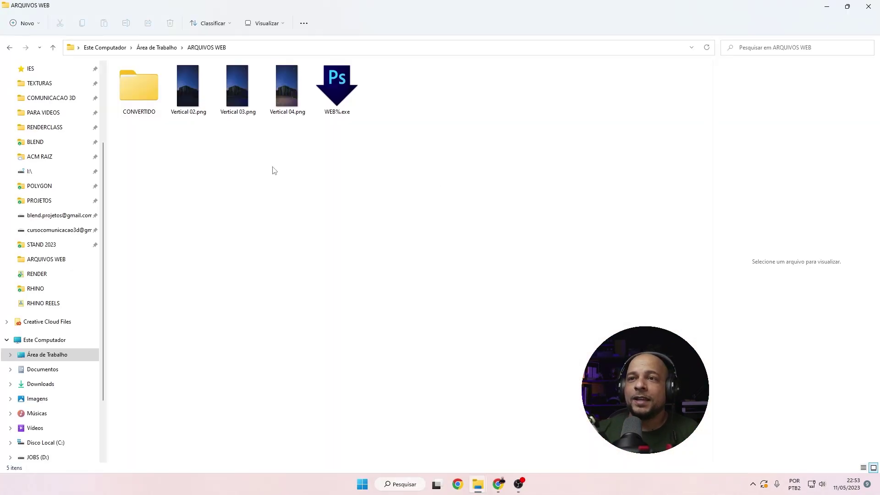
Preview the renders Vertical 02.png, Vertical 03.png and Vertical 04.png in the ARQUIVOS WEB folder
{"action": "left_click", "coordinate": [291, 84]}
{"action": "left_click", "coordinate": [237, 92]}
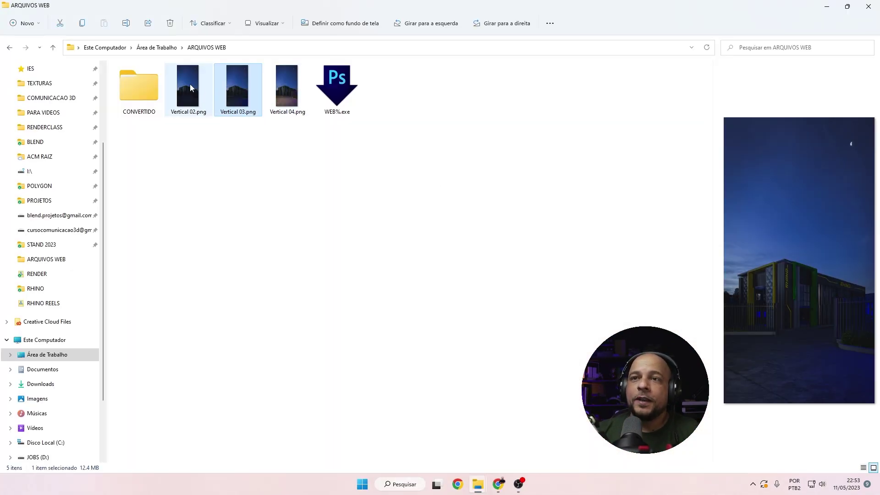
{"action": "left_click", "coordinate": [287, 91]}
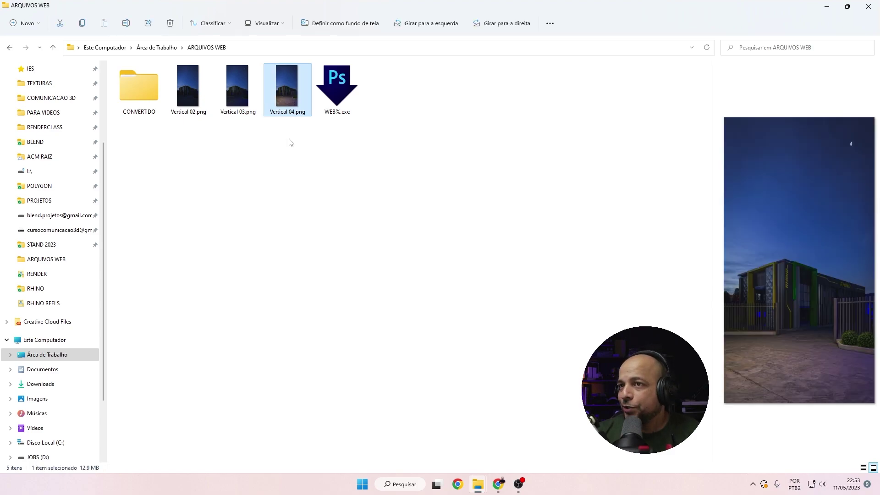
{"action": "left_click_drag", "start_coordinate": [293, 142], "coordinate": [197, 74]}
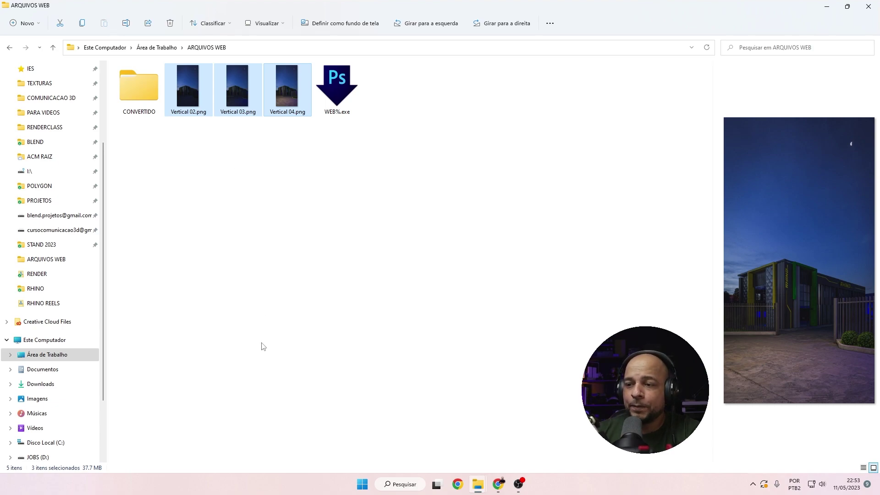
{"action": "left_click", "coordinate": [250, 147]}
{"action": "left_click", "coordinate": [287, 99]}
{"action": "left_click_drag", "start_coordinate": [291, 154], "coordinate": [189, 94]}
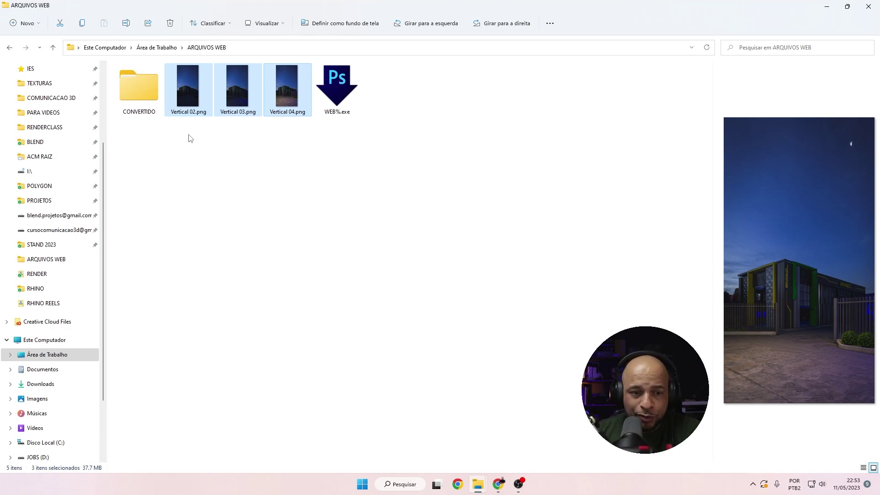
{"action": "left_click", "coordinate": [302, 185]}
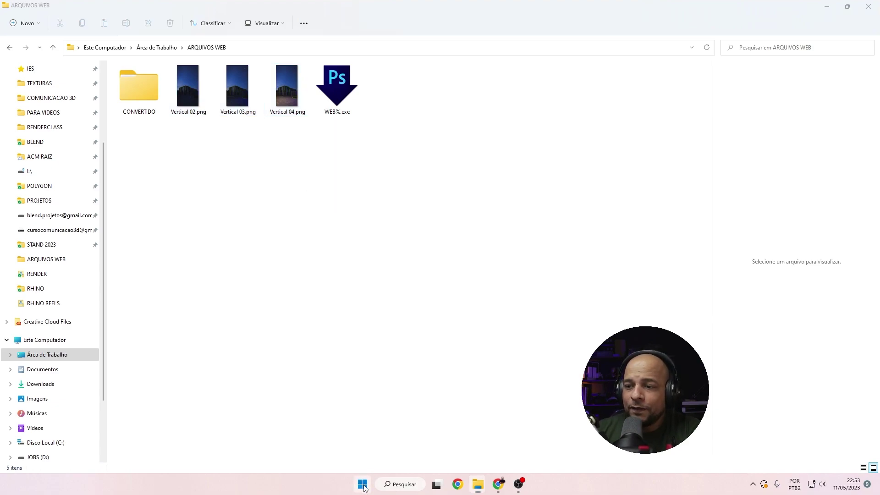
Relaunch Photoshop and open Vertical 02.png, Vertical 03.png and Vertical 04.png from ARQUIVOS WEB, assigning the sRGB IEC61966-2.1 profile to each
{"action": "left_click", "coordinate": [362, 484]}
{"action": "left_click", "coordinate": [506, 295]}
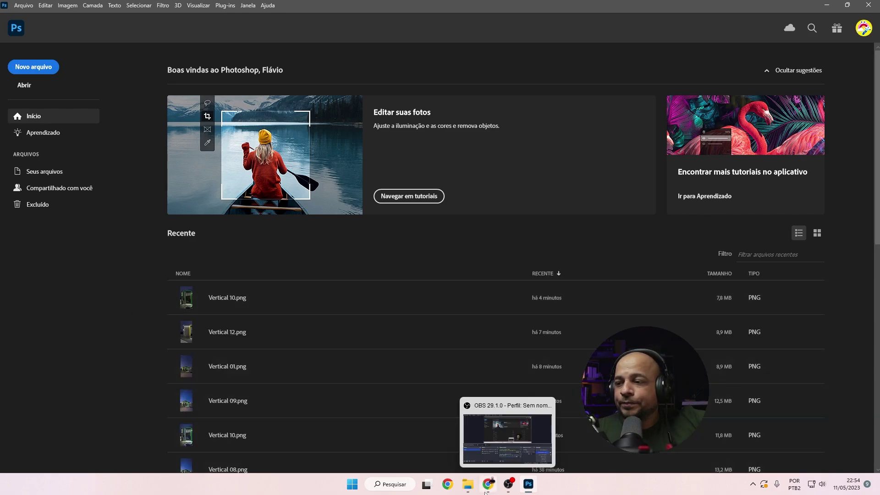
{"action": "left_click", "coordinate": [424, 438]}
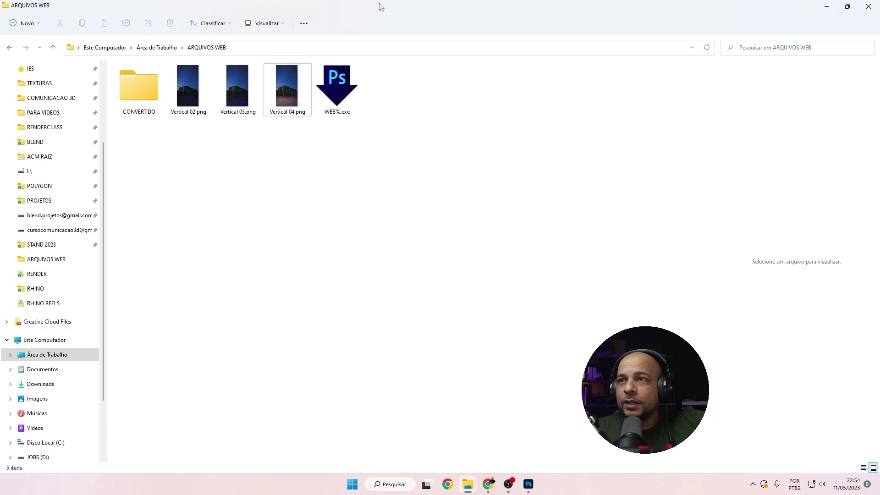
{"action": "left_click_drag", "start_coordinate": [381, 7], "coordinate": [694, 100]}
{"action": "left_click_drag", "start_coordinate": [554, 258], "coordinate": [696, 159]}
{"action": "left_click_drag", "start_coordinate": [624, 246], "coordinate": [247, 238]}
{"action": "left_click", "coordinate": [473, 230]}
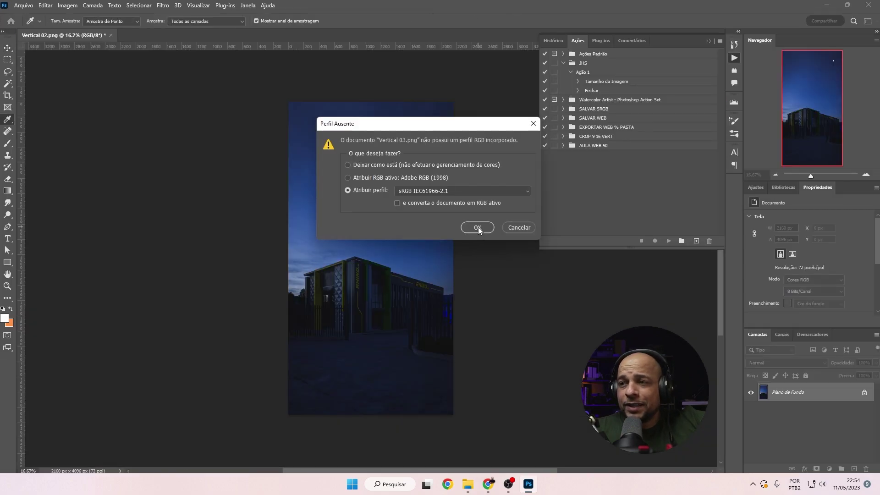
{"action": "left_click", "coordinate": [477, 227]}
{"action": "left_click", "coordinate": [478, 227]}
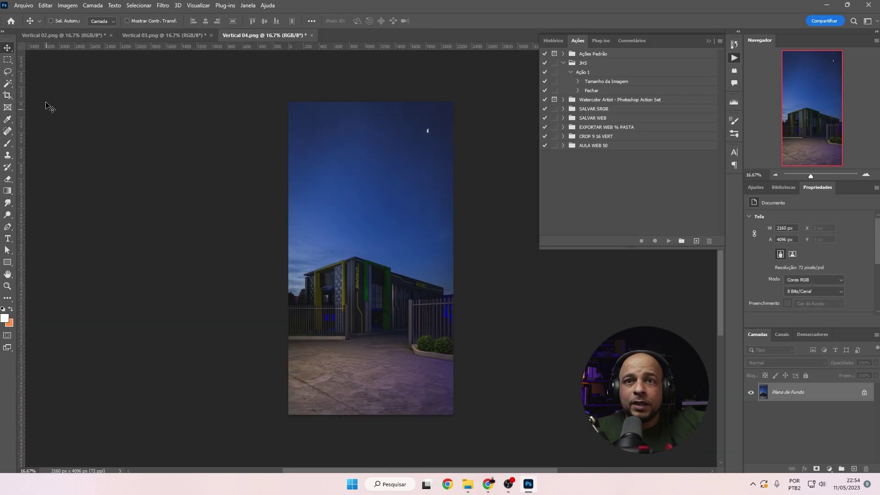
Run Ação 3 from the CROP 9 16 VERT set on each of the three open renders, Vertical 04, Vertical 03 and Vertical 02
{"action": "left_click", "coordinate": [8, 95]}
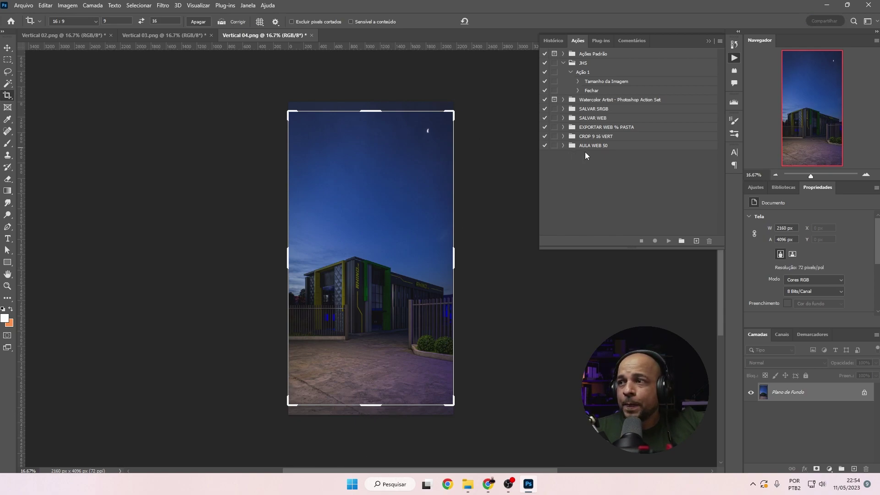
{"action": "key", "text": "v"}
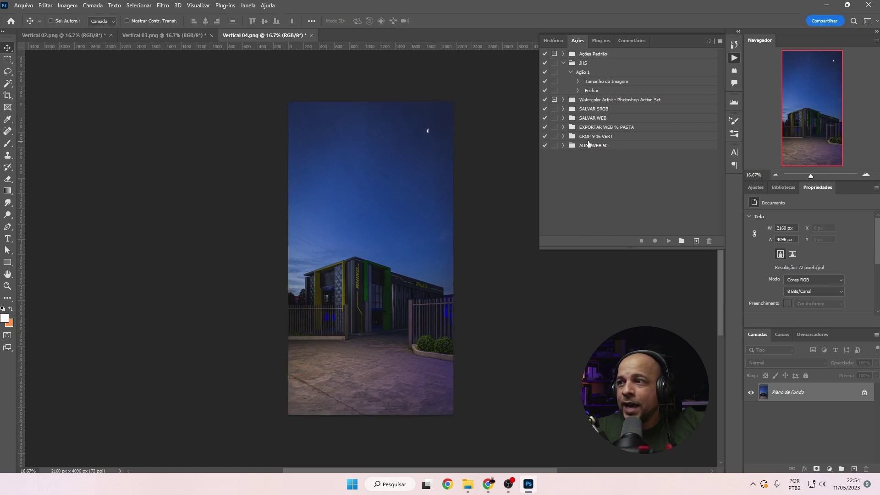
{"action": "left_click", "coordinate": [563, 137]}
{"action": "left_click_drag", "start_coordinate": [588, 148], "coordinate": [667, 243]}
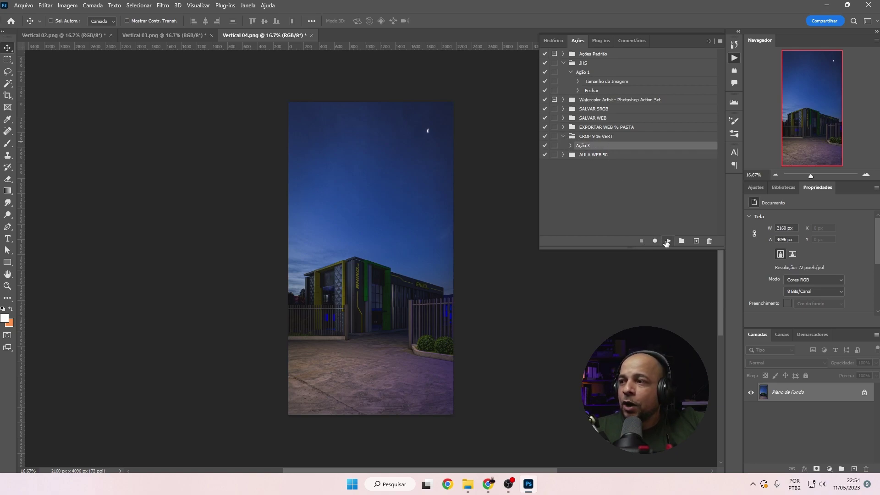
{"action": "left_click", "coordinate": [667, 241]}
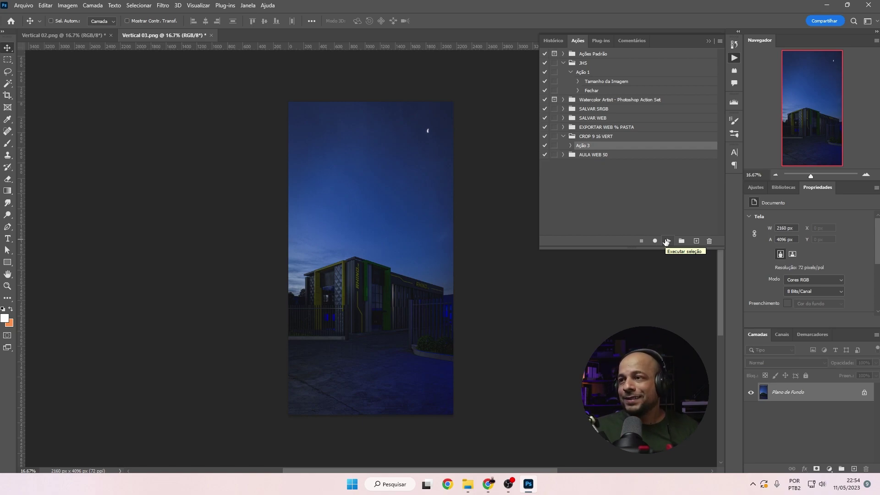
{"action": "left_click", "coordinate": [667, 242]}
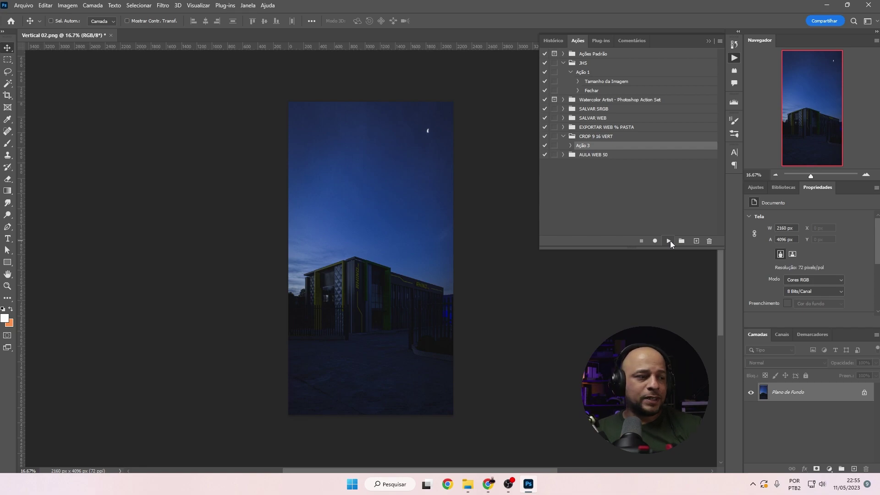
{"action": "left_click", "coordinate": [668, 241]}
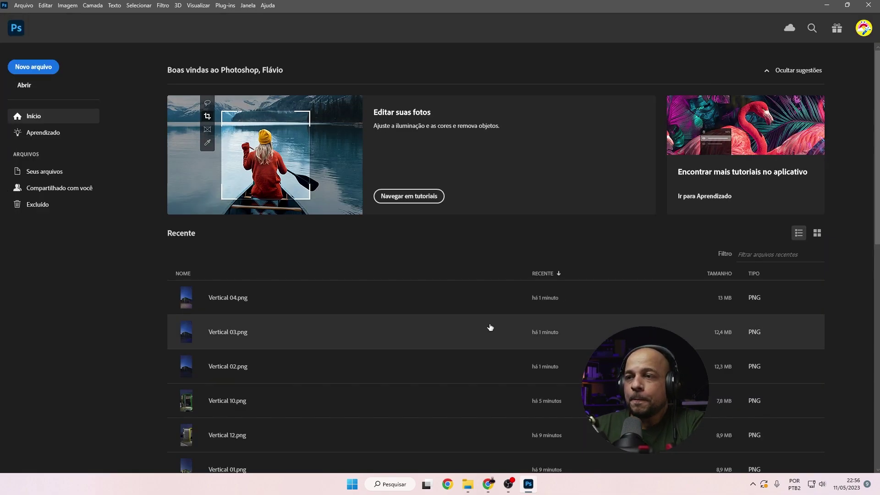
Close Photoshop and delete Vertical-10.png from the CONVERTIDO folder in File Explorer
{"action": "left_click", "coordinate": [868, 5]}
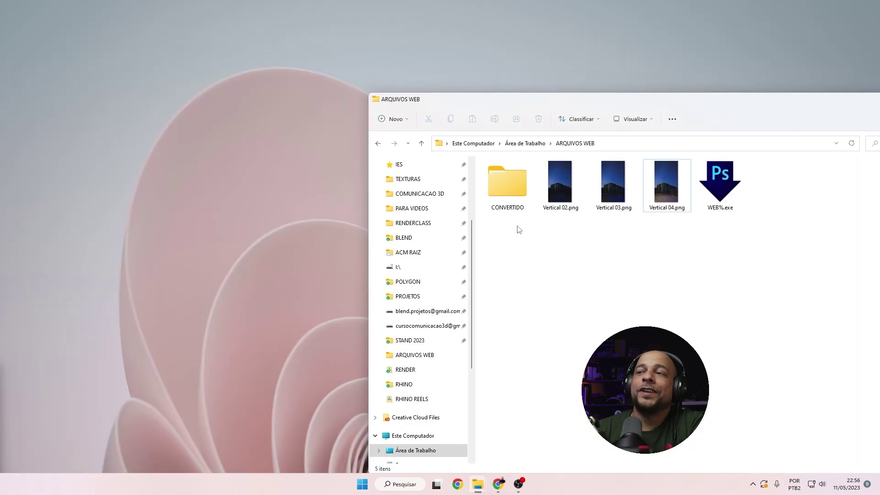
{"action": "left_click_drag", "start_coordinate": [702, 106], "coordinate": [463, 56]}
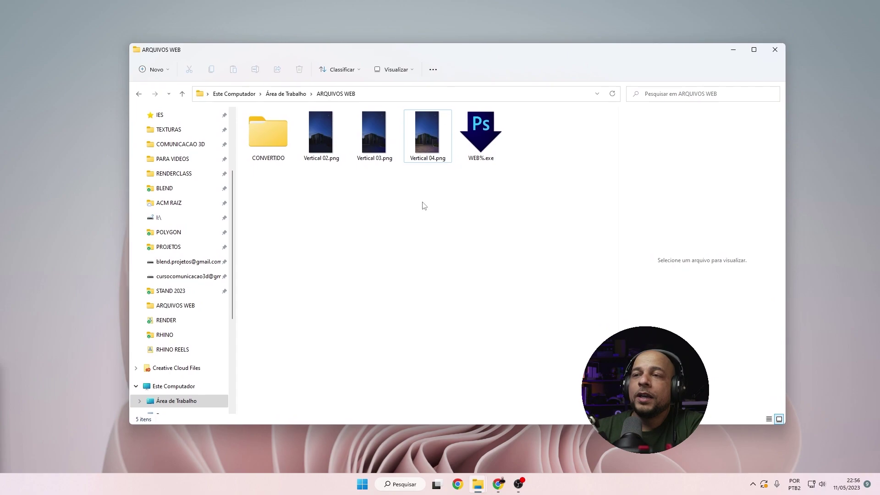
{"action": "double_click", "coordinate": [269, 144]}
{"action": "key", "text": "Down"}
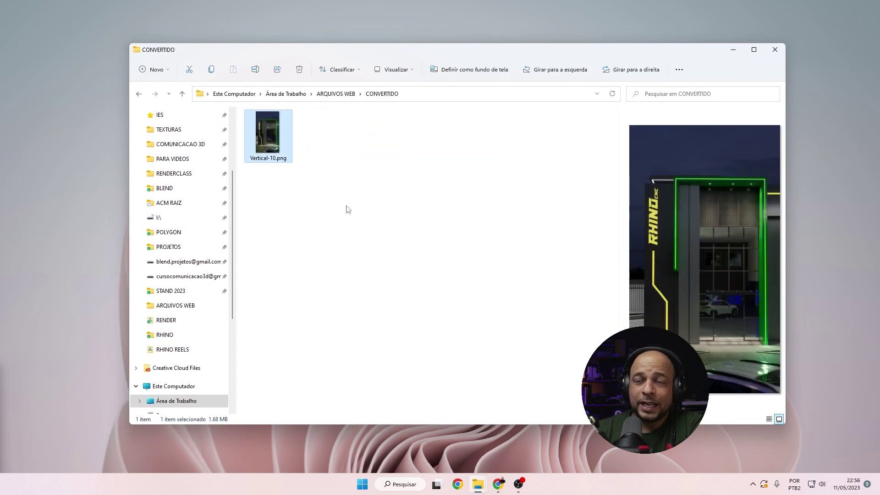
{"action": "key", "text": "Delete"}
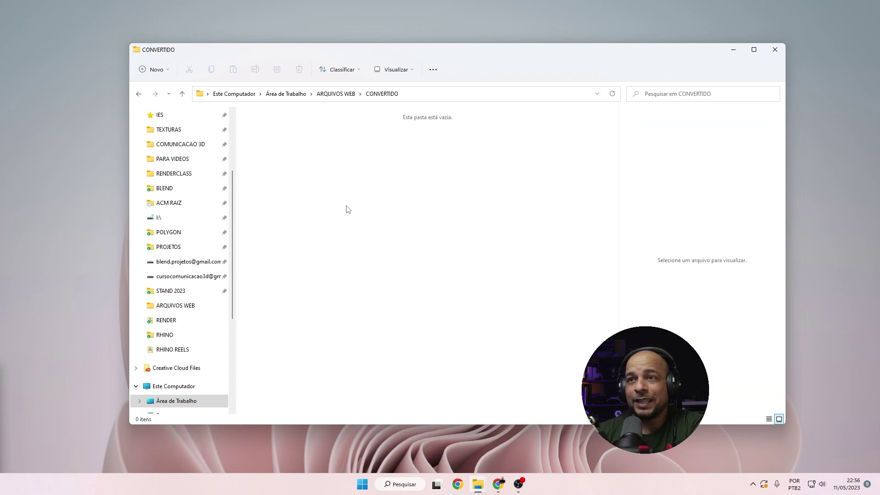
Return to the ARQUIVOS WEB folder and check the pixel dimensions of Vertical 04.png in its detailed properties
{"action": "left_click", "coordinate": [182, 94]}
{"action": "left_click_drag", "start_coordinate": [326, 182], "coordinate": [443, 139]}
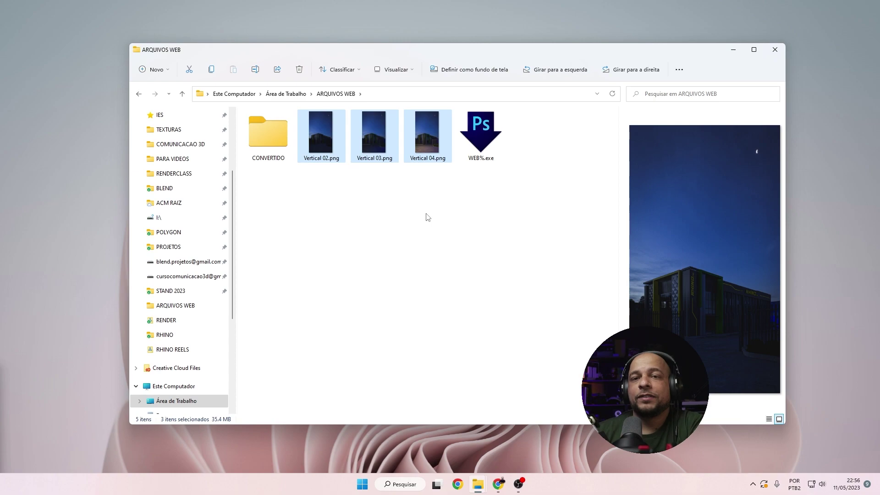
{"action": "left_click", "coordinate": [426, 217]}
{"action": "right_click", "coordinate": [426, 138]}
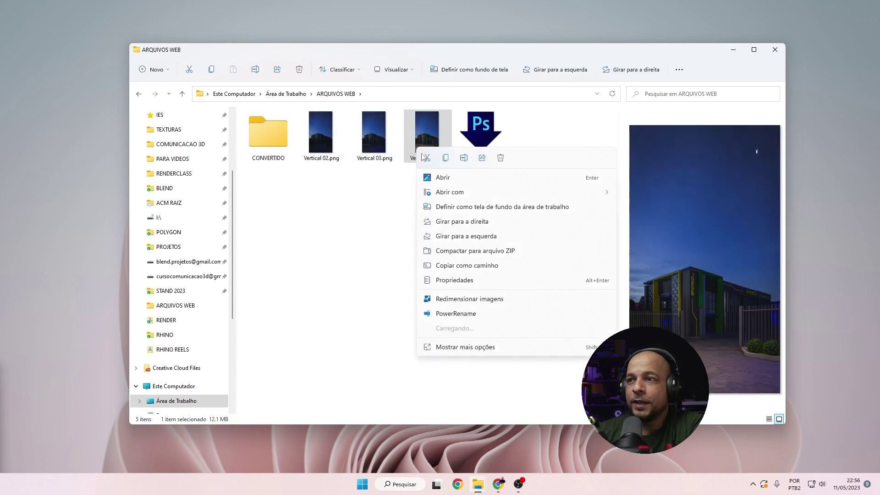
{"action": "left_click", "coordinate": [462, 284]}
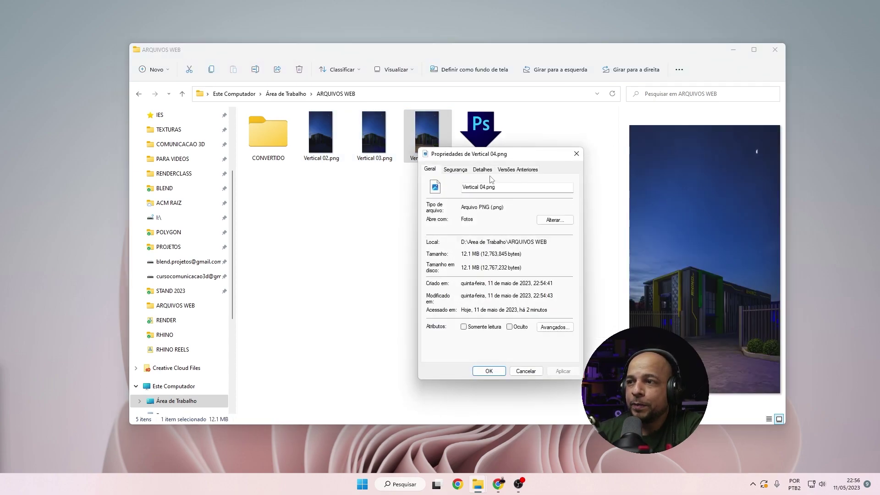
{"action": "left_click", "coordinate": [483, 169]}
{"action": "left_click", "coordinate": [491, 233]}
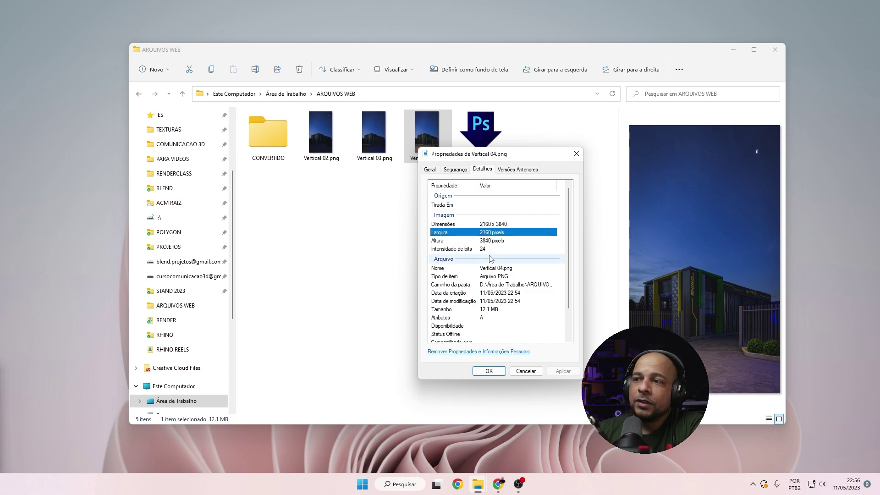
Check the pixel height of Vertical 04.png in its detailed properties and close the properties dialog
{"action": "left_click", "coordinate": [494, 240]}
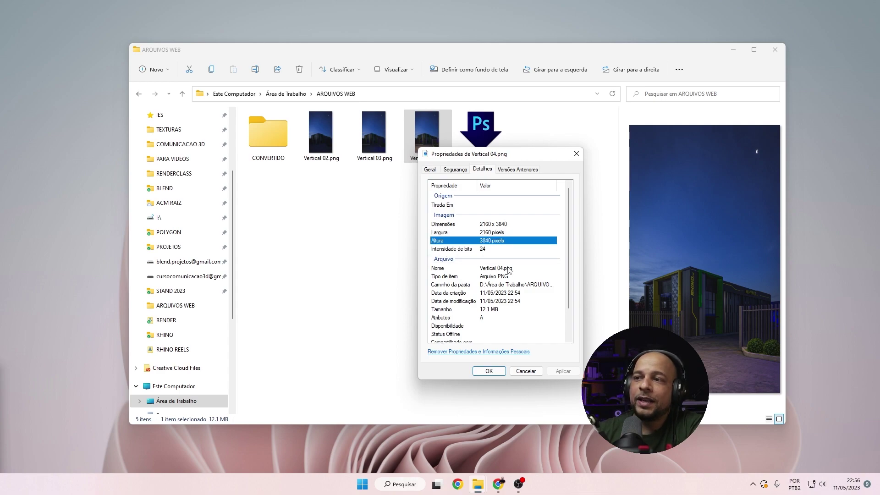
{"action": "left_click", "coordinate": [533, 374]}
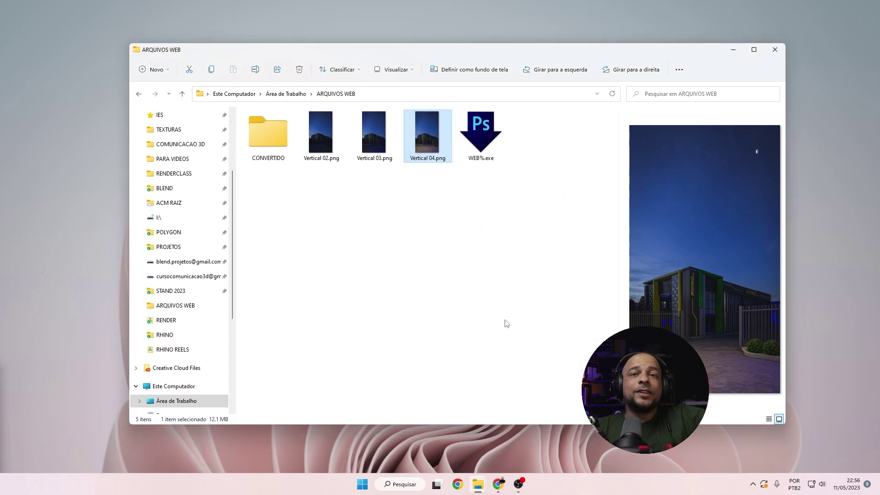
{"action": "left_click", "coordinate": [443, 251]}
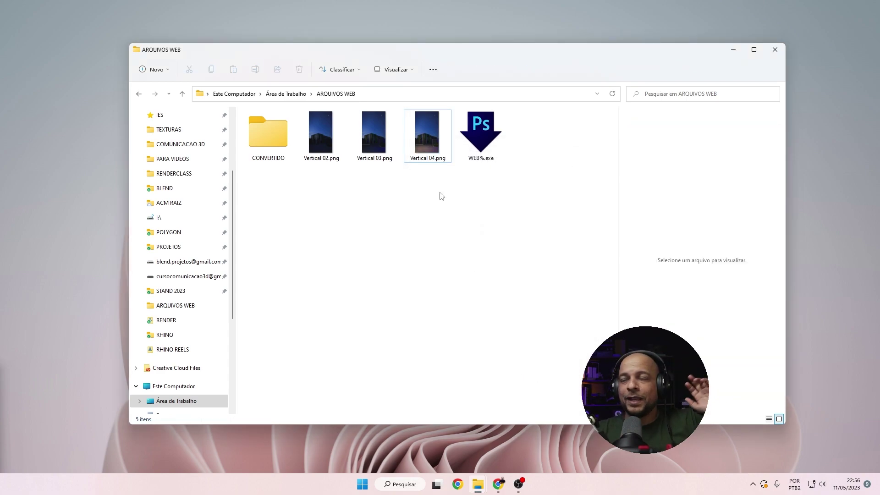
Open Vertical 04.png in the image viewer and examine the building and sky up close
{"action": "double_click", "coordinate": [429, 136]}
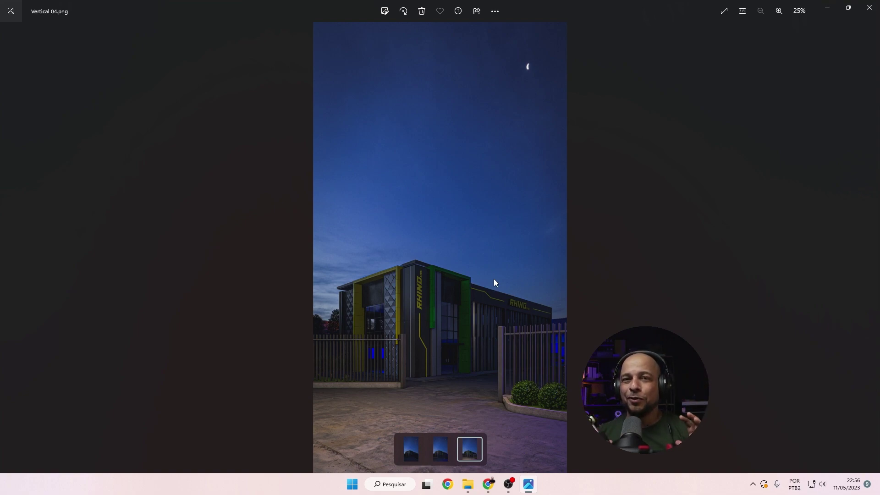
{"action": "scroll", "coordinate": [452, 280], "scroll_direction": "up", "scroll_amount": 3}
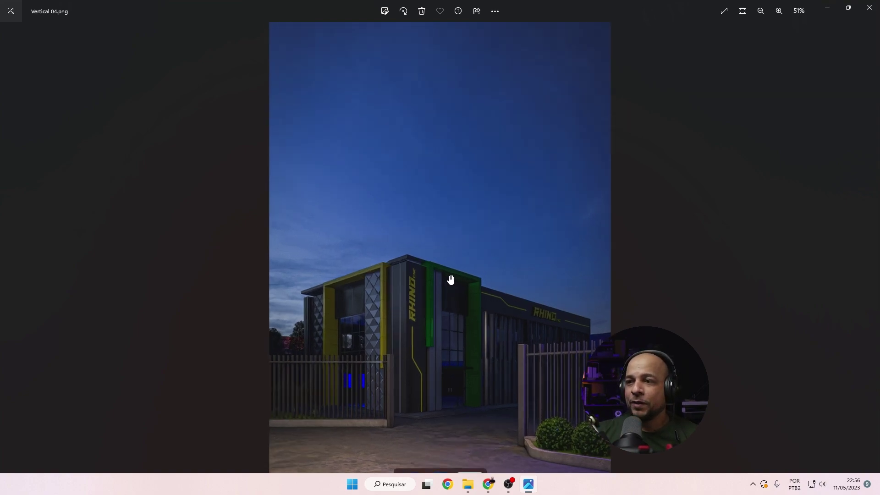
{"action": "scroll", "coordinate": [448, 279], "scroll_direction": "down", "scroll_amount": 5}
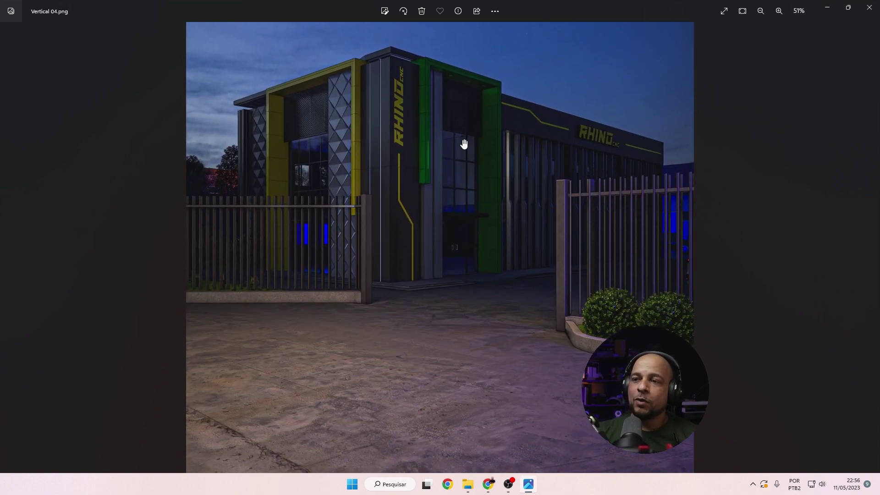
{"action": "scroll", "coordinate": [464, 144], "scroll_direction": "up", "scroll_amount": 5}
{"action": "scroll", "coordinate": [475, 168], "scroll_direction": "down", "scroll_amount": 3}
{"action": "scroll", "coordinate": [475, 167], "scroll_direction": "down", "scroll_amount": 3}
{"action": "scroll", "coordinate": [418, 197], "scroll_direction": "up", "scroll_amount": 3}
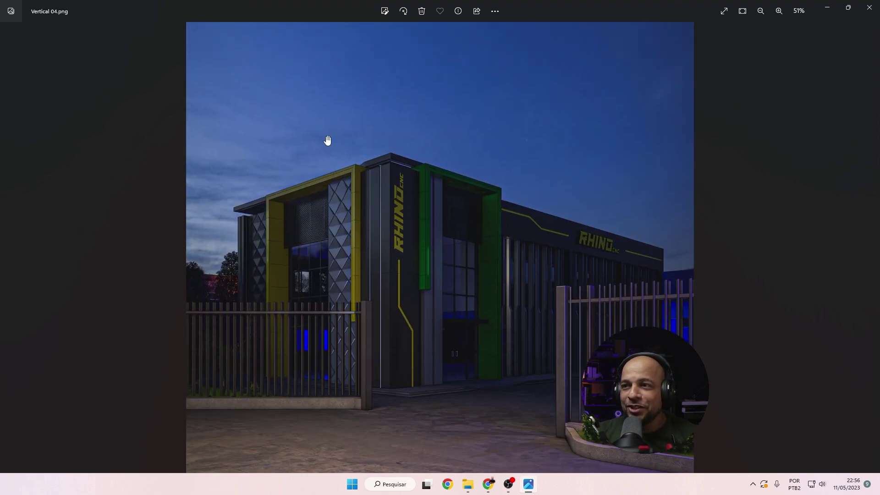
{"action": "left_click_drag", "start_coordinate": [498, 277], "coordinate": [498, 275]}
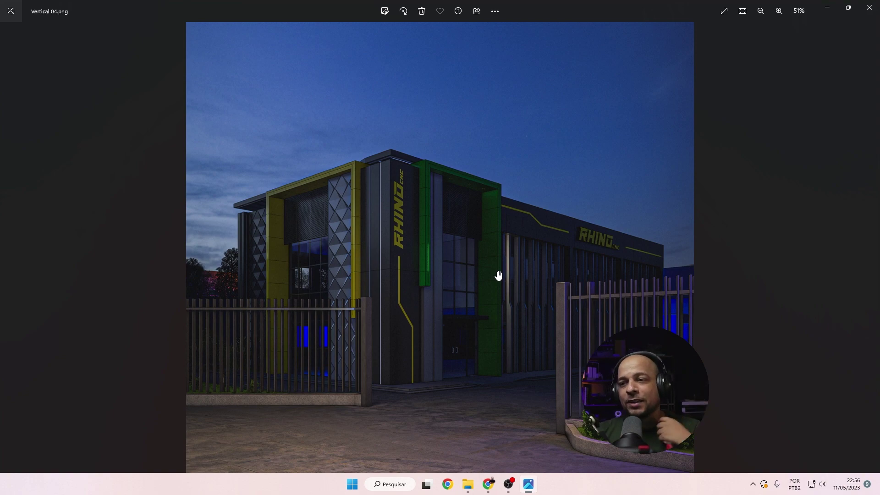
{"action": "double_click", "coordinate": [487, 251]}
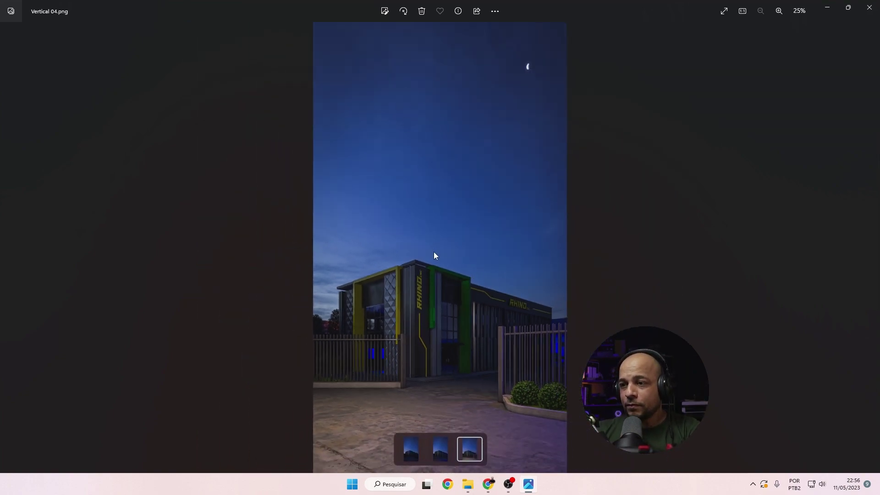
Browse back and forth through the three cropped renders to compare them, ending on Vertical 04.png
{"action": "key", "text": "Left"}
{"action": "key", "text": "Left"}
{"action": "key", "text": "Right"}
{"action": "key", "text": "Right"}
{"action": "key", "text": "Left"}
{"action": "key", "text": "Left"}
{"action": "key", "text": "Right"}
{"action": "key", "text": "Right"}
{"action": "key", "text": "Left"}
{"action": "key", "text": "Left"}
{"action": "key", "text": "Right"}
{"action": "key", "text": "Right"}
Inspect the facade of Vertical 04.png at higher magnification once more and close the image viewer
{"action": "double_click", "coordinate": [414, 199]}
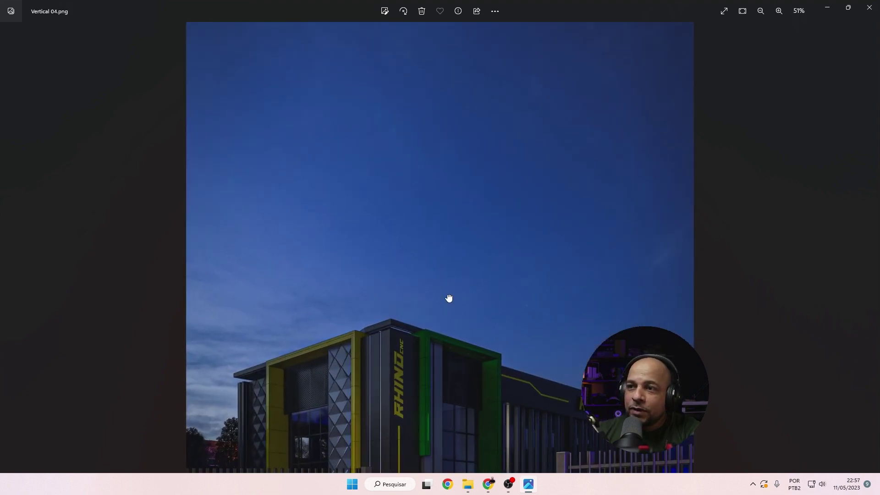
{"action": "scroll", "coordinate": [449, 300], "scroll_direction": "down", "scroll_amount": 2}
{"action": "scroll", "coordinate": [485, 295], "scroll_direction": "down", "scroll_amount": 2}
{"action": "scroll", "coordinate": [439, 247], "scroll_direction": "up", "scroll_amount": 3}
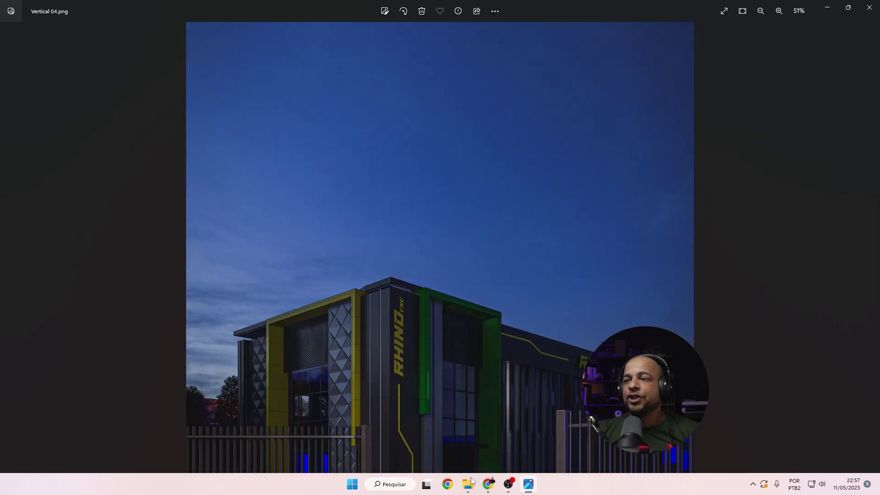
{"action": "scroll", "coordinate": [439, 265], "scroll_direction": "down", "scroll_amount": 2}
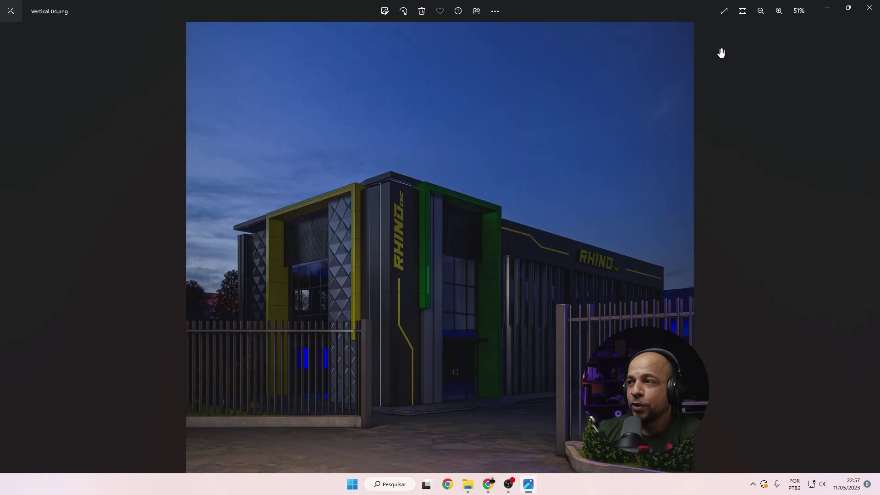
{"action": "left_click", "coordinate": [868, 7]}
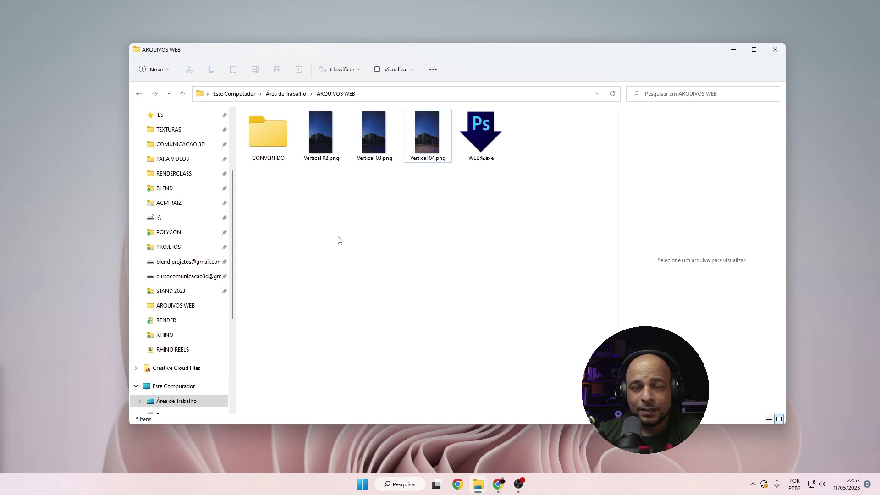
Run the WEB%.exe droplet on Vertical 02.png, Vertical 03.png and Vertical 04.png together, and close Photoshop once the batch is done
{"action": "left_click_drag", "start_coordinate": [324, 193], "coordinate": [428, 131]}
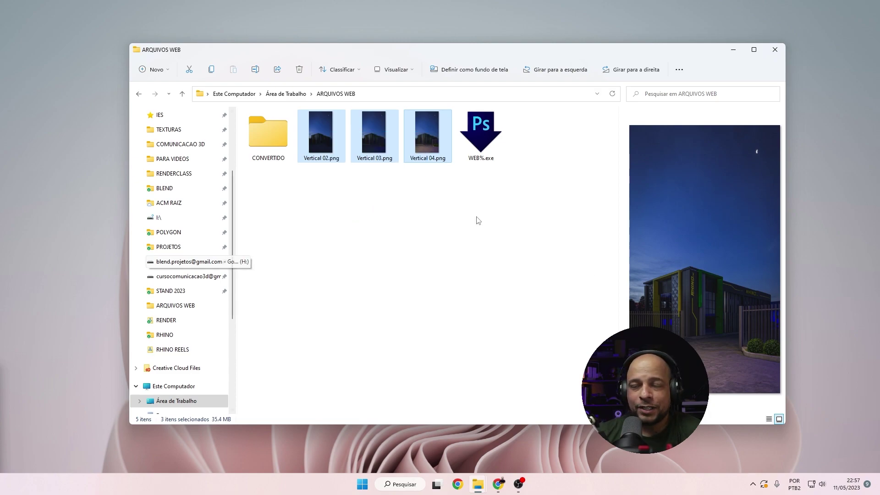
{"action": "left_click_drag", "start_coordinate": [426, 131], "coordinate": [478, 128]}
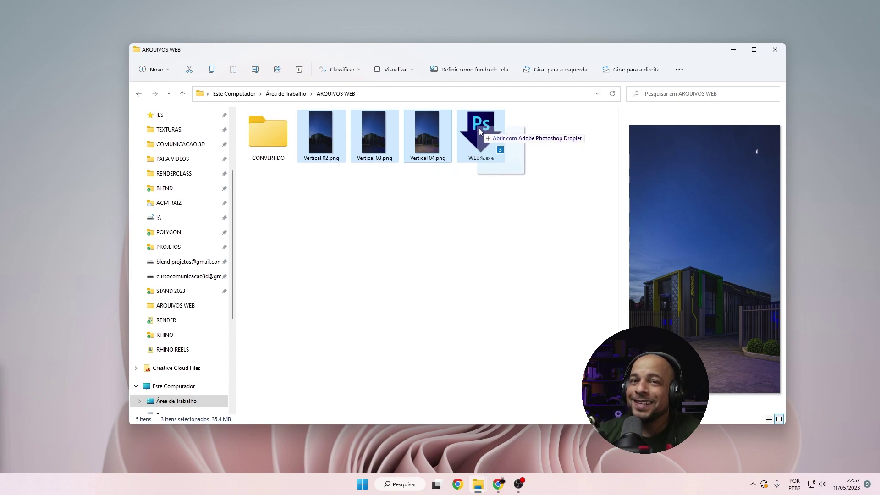
{"action": "left_click_drag", "start_coordinate": [478, 128], "coordinate": [479, 128]}
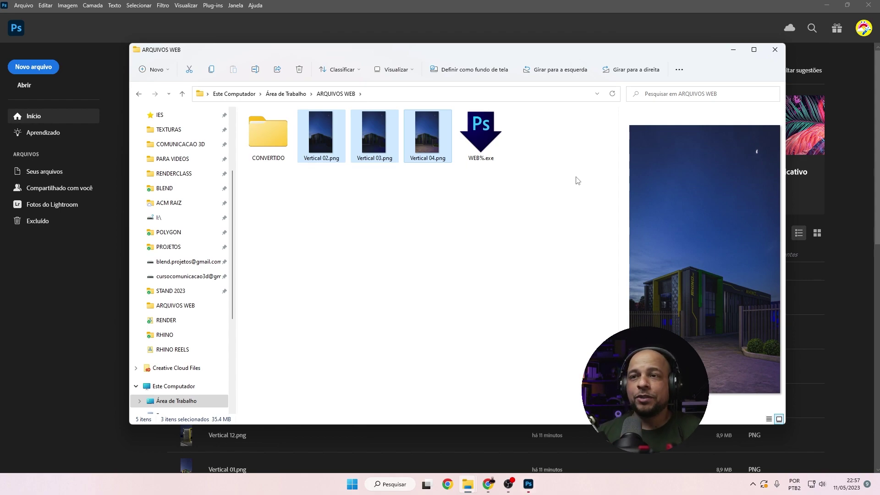
{"action": "left_click", "coordinate": [675, 23]}
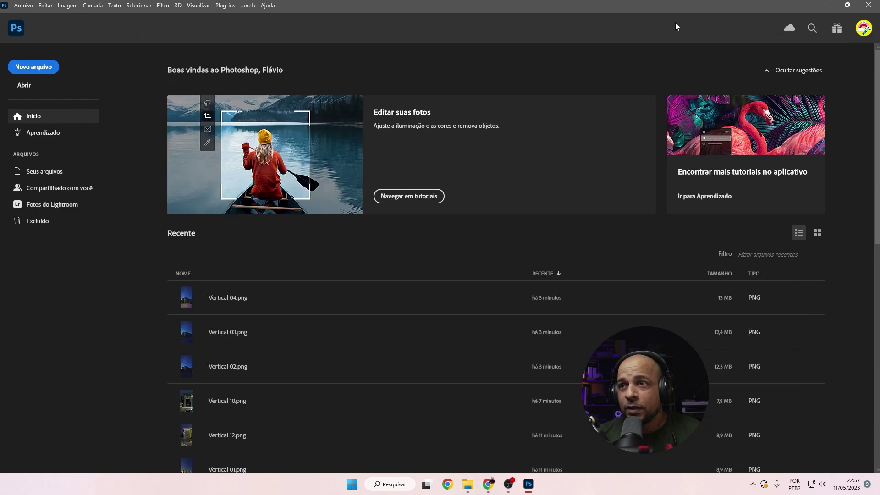
{"action": "left_click", "coordinate": [868, 5]}
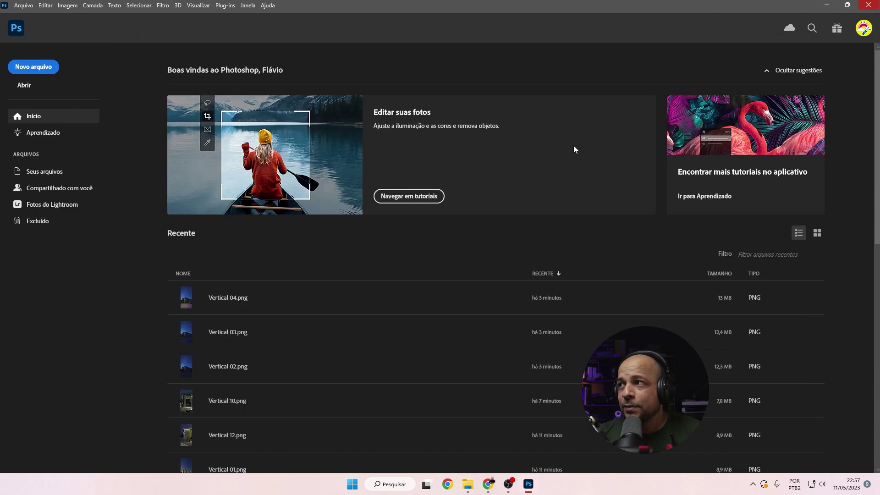
Open the CONVERTIDO folder in File Explorer and check the converted renders and their combined file size
{"action": "left_click", "coordinate": [280, 215]}
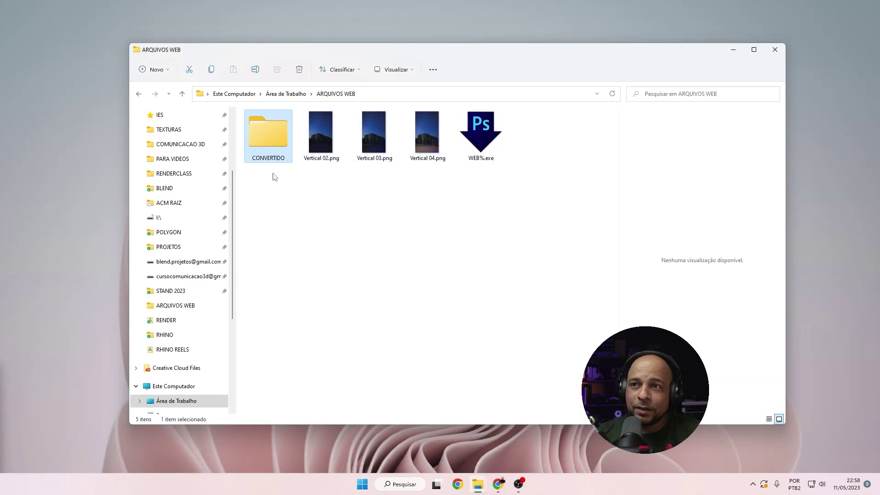
{"action": "double_click", "coordinate": [270, 138]}
{"action": "left_click_drag", "start_coordinate": [271, 190], "coordinate": [452, 114]}
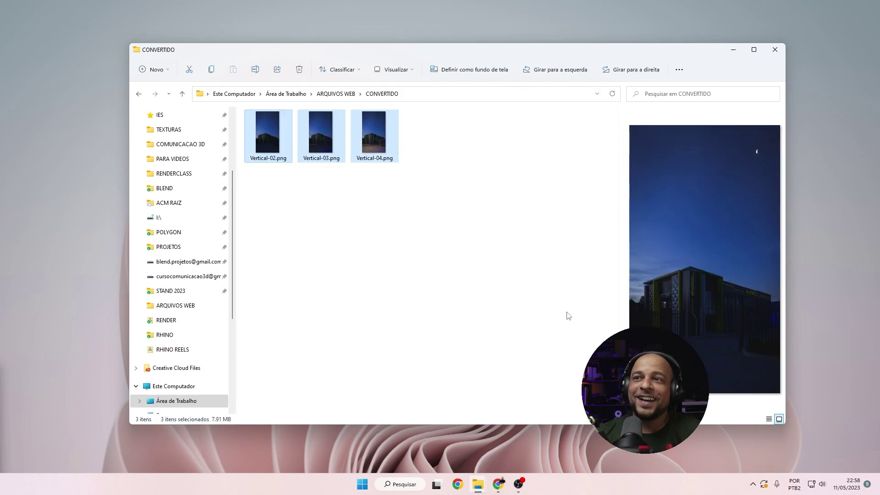
{"action": "left_click", "coordinate": [311, 280]}
Open the converted Vertical-04.png in the image viewer, inspect its quality up close and close the viewer
{"action": "double_click", "coordinate": [379, 138]}
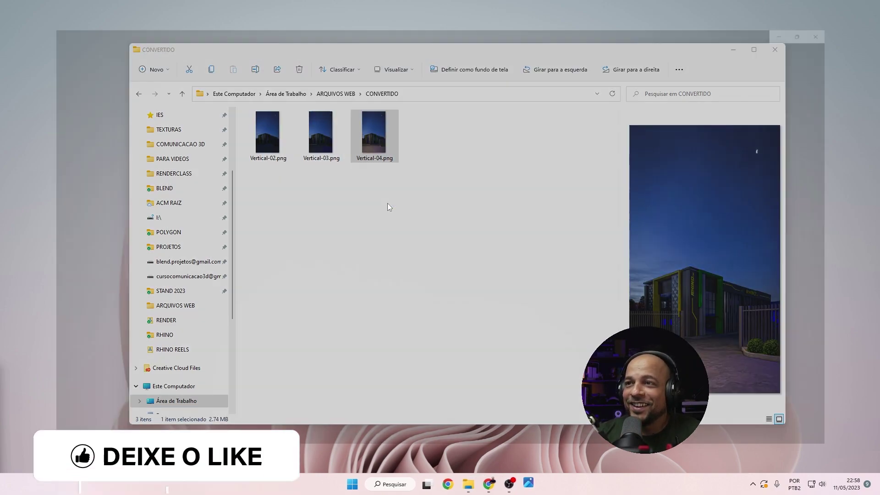
{"action": "scroll", "coordinate": [442, 320], "scroll_direction": "up", "scroll_amount": 3}
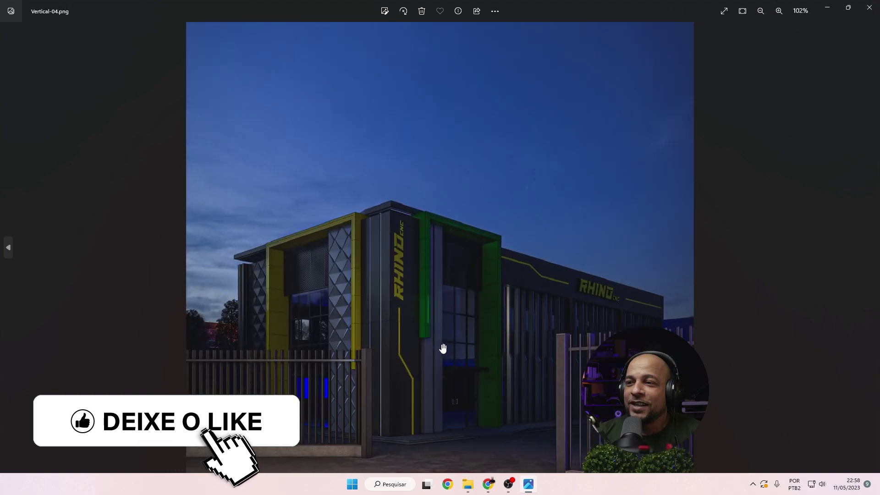
{"action": "left_click_drag", "start_coordinate": [481, 392], "coordinate": [481, 5]}
{"action": "key", "text": "alt+F4"}
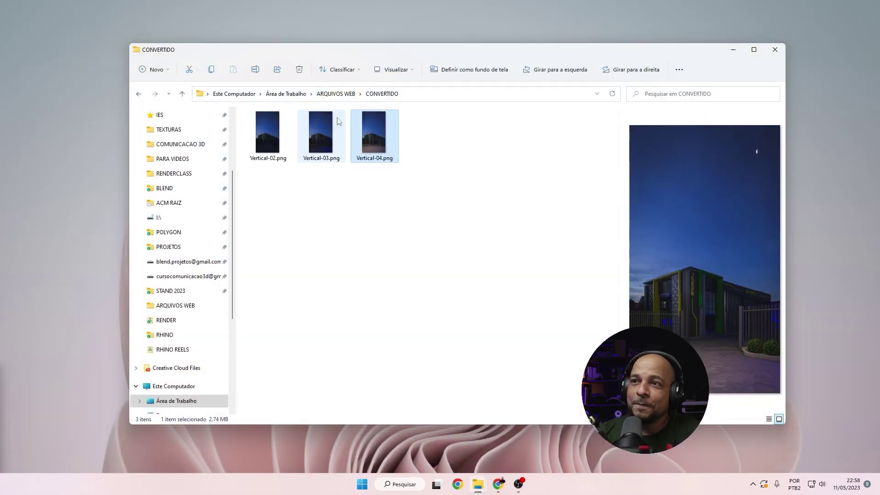
Check the pixel dimensions of the converted Vertical-04.png in its detailed properties and close the dialog
{"action": "right_click", "coordinate": [369, 126]}
{"action": "left_click", "coordinate": [417, 259]}
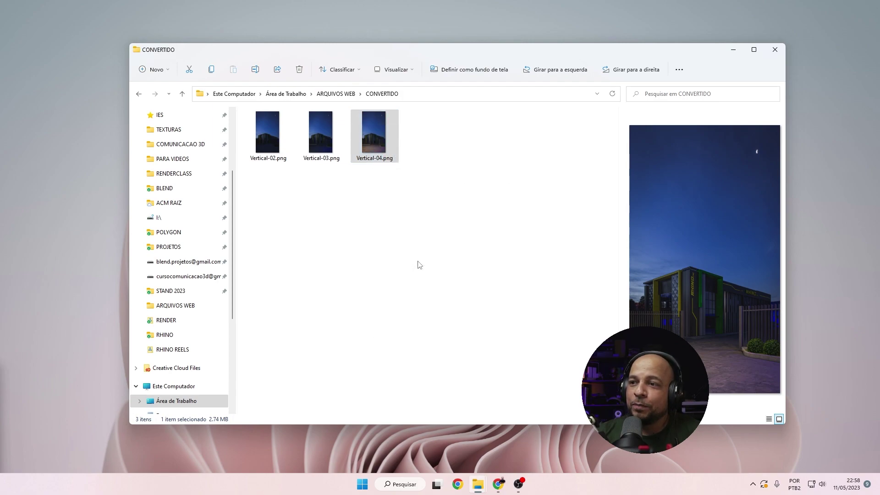
{"action": "left_click", "coordinate": [437, 148]}
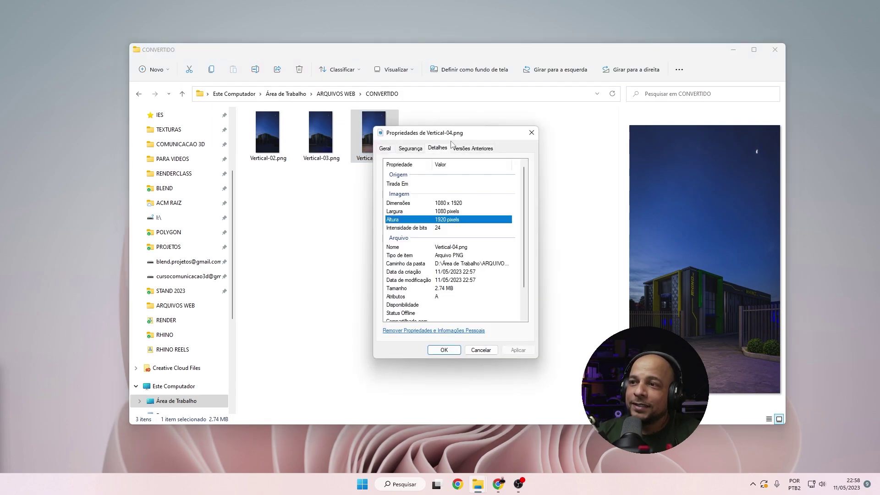
{"action": "left_click_drag", "start_coordinate": [459, 135], "coordinate": [408, 133]}
{"action": "left_click", "coordinate": [389, 208]}
{"action": "left_click", "coordinate": [399, 199]}
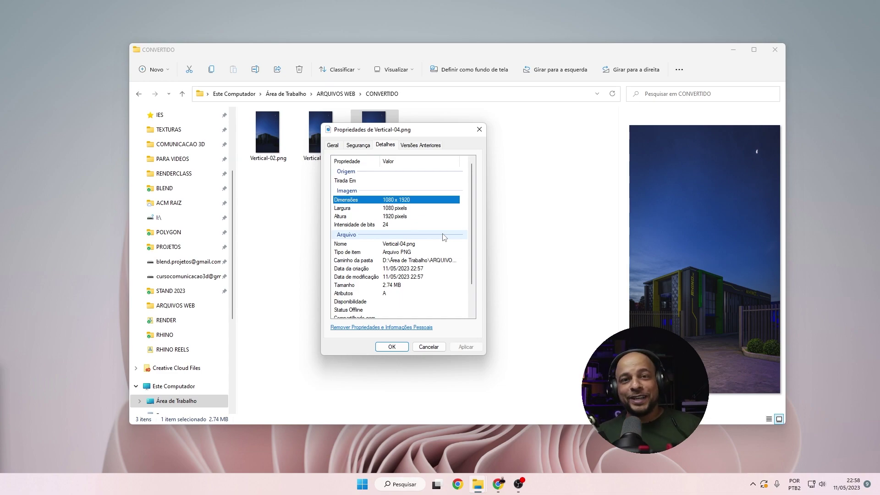
{"action": "left_click", "coordinate": [395, 349]}
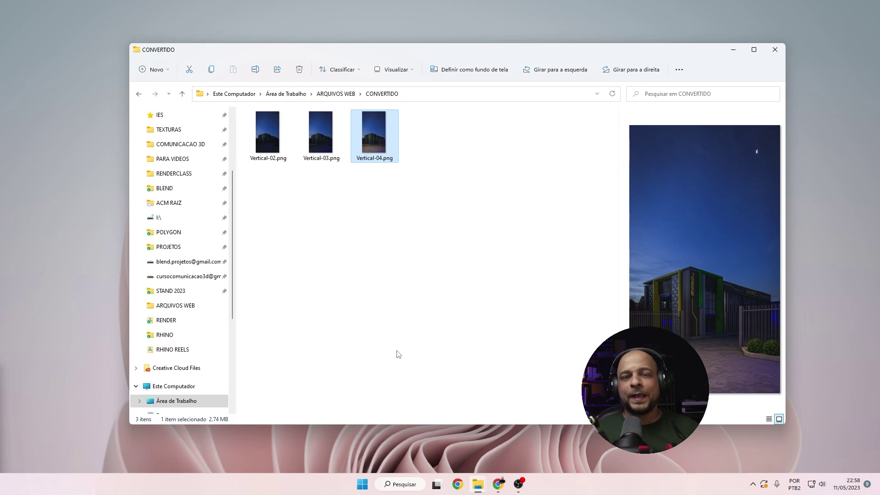